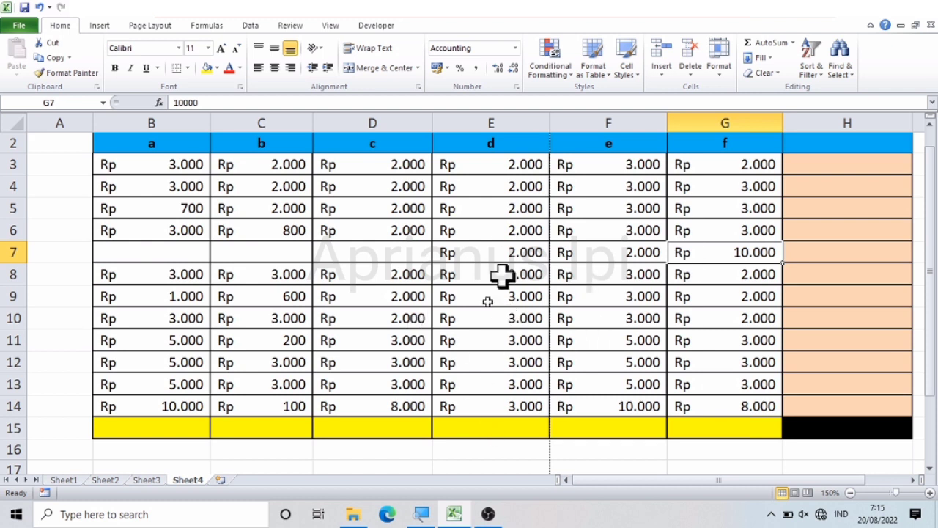
left_click(652, 463)
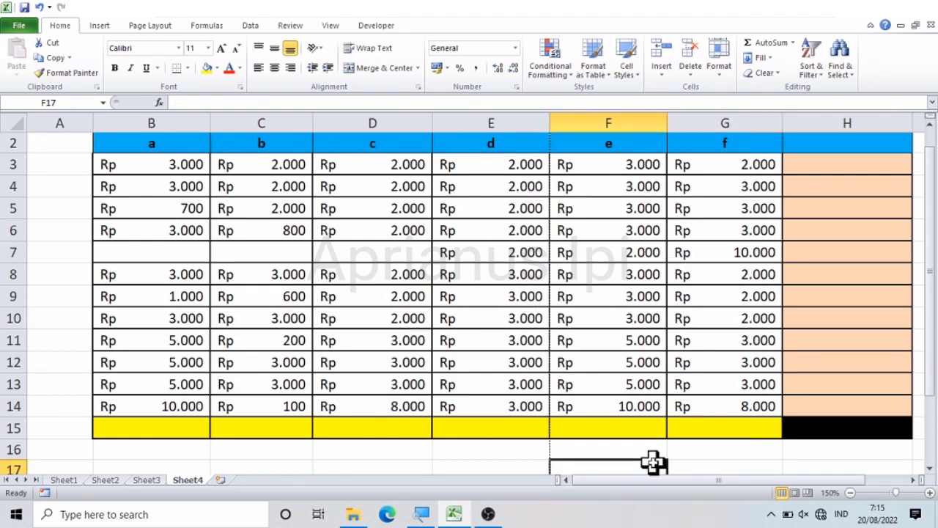
left_click(614, 386)
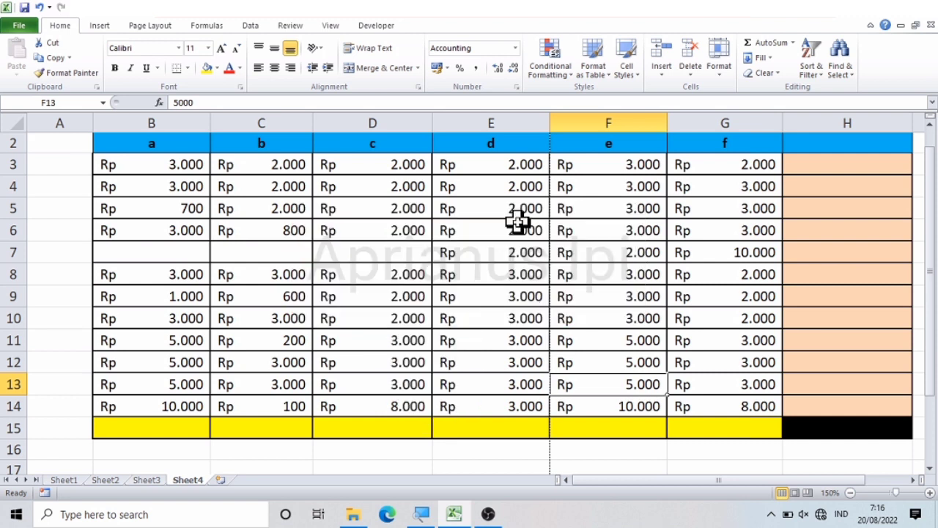
left_click(400, 322)
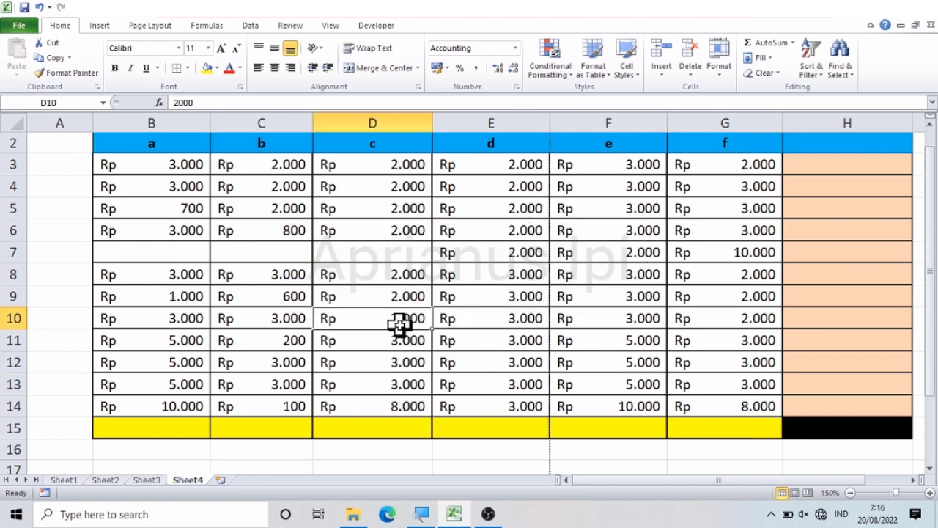
left_click(606, 304)
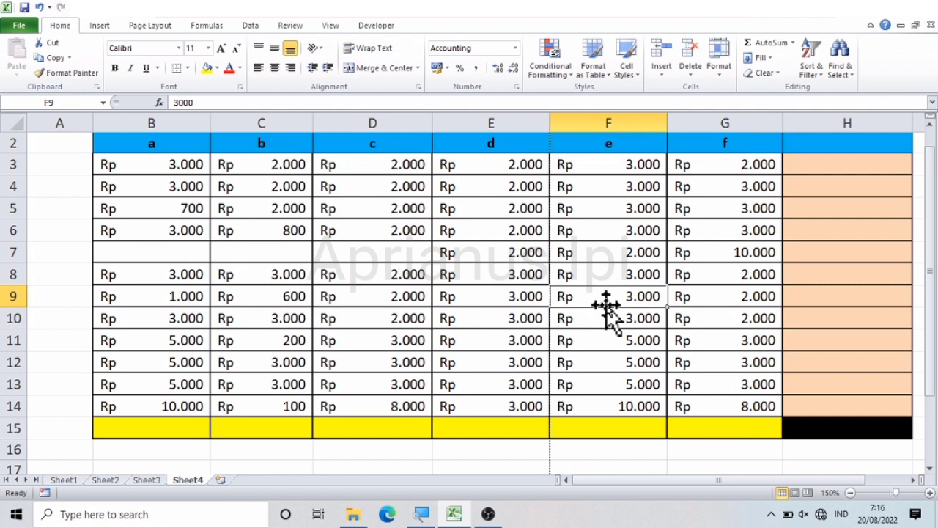
Step: Enter a SUM formula in H3 that totals the row's values in B3:G3
left_click(859, 170)
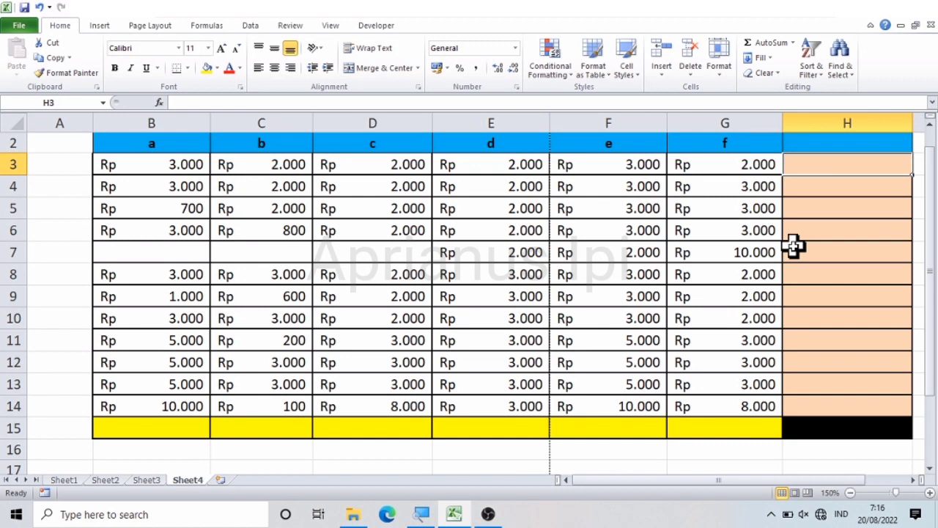
type("=")
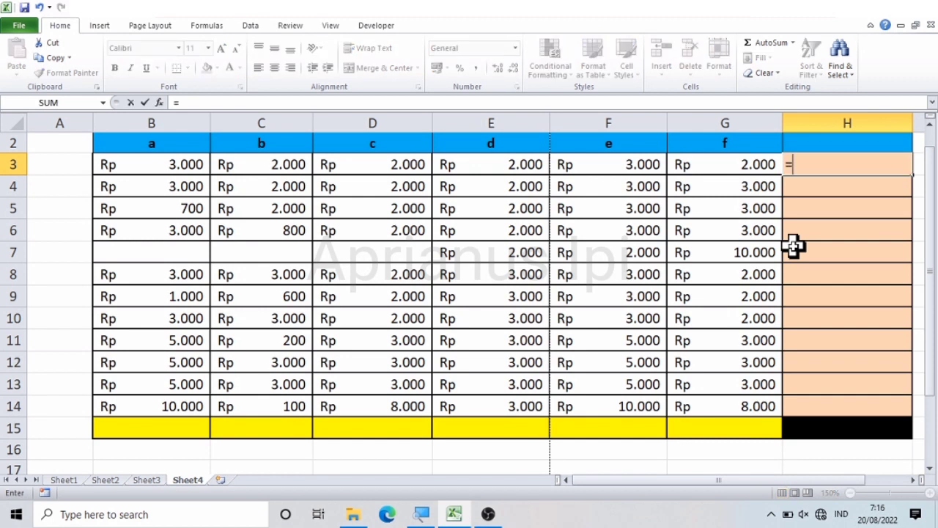
type("sum(")
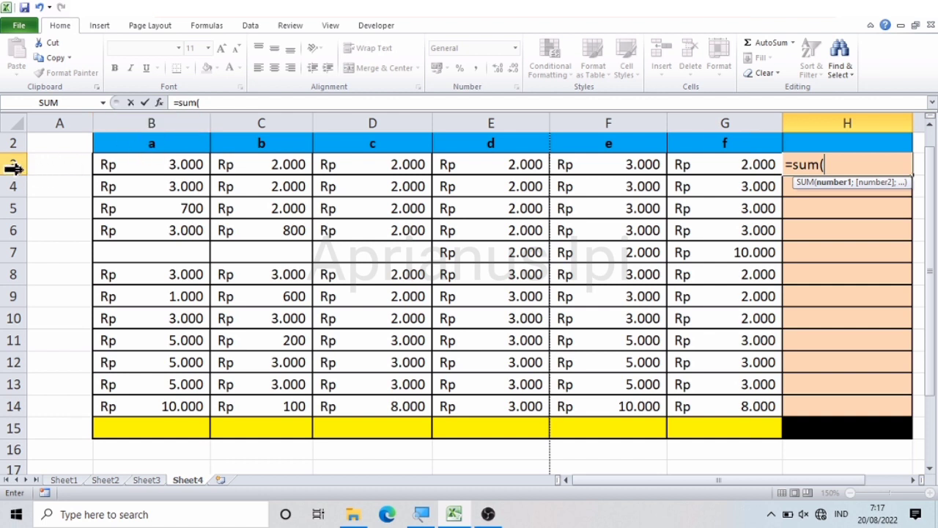
left_click(131, 166)
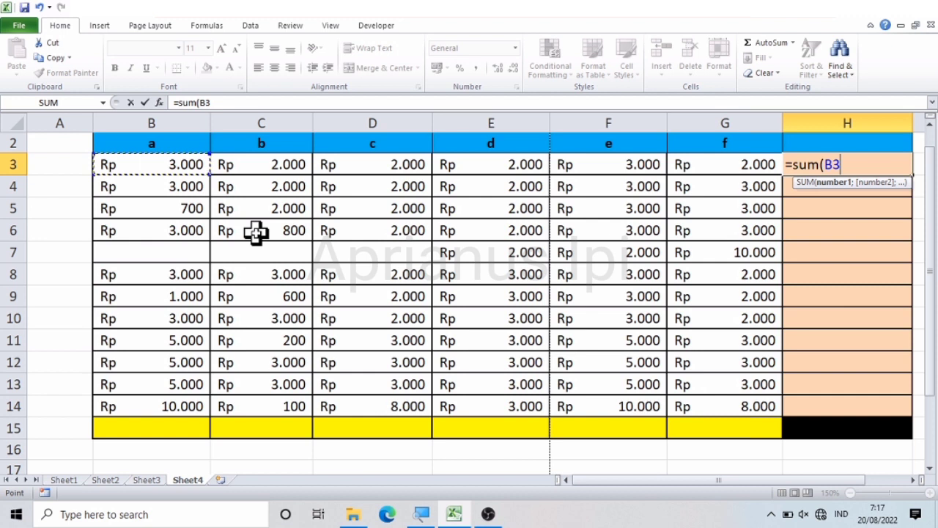
key("shift+Right")
key("shift+Right")
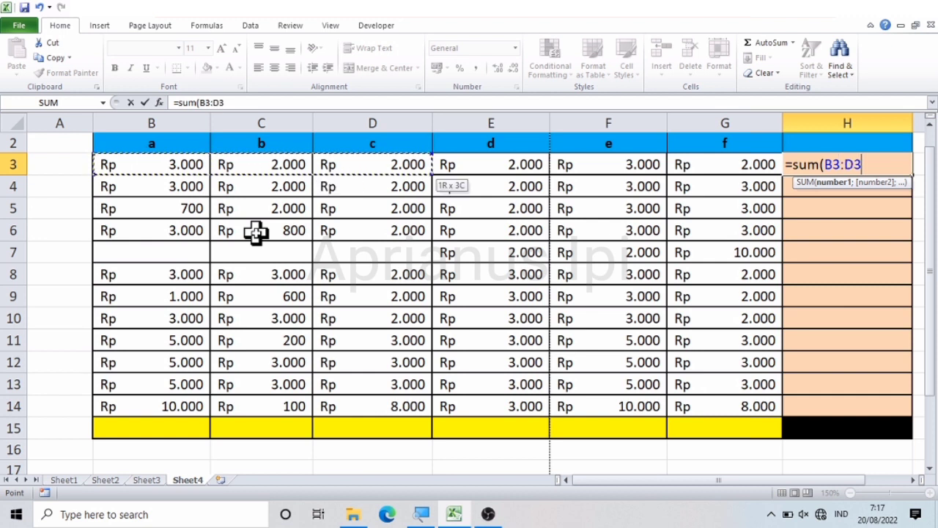
key("shift+Right")
key("shift+Right")
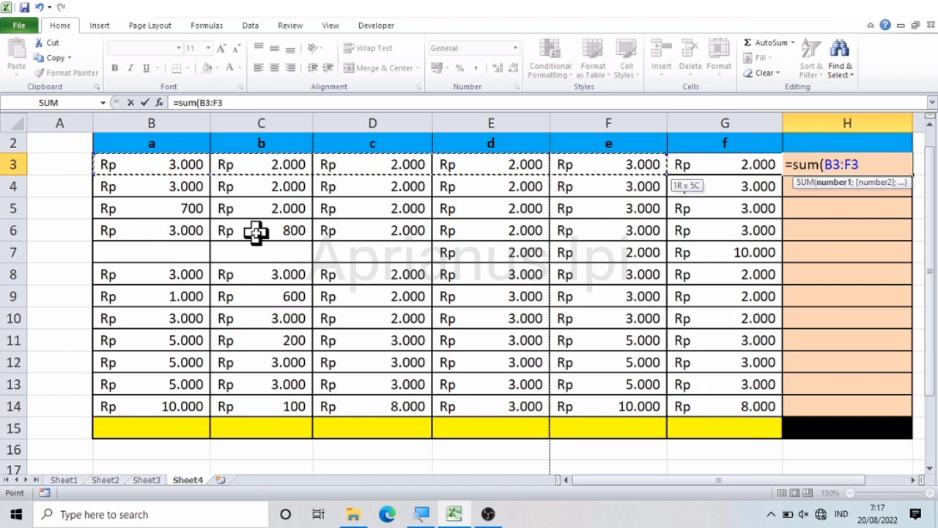
key("shift+Right")
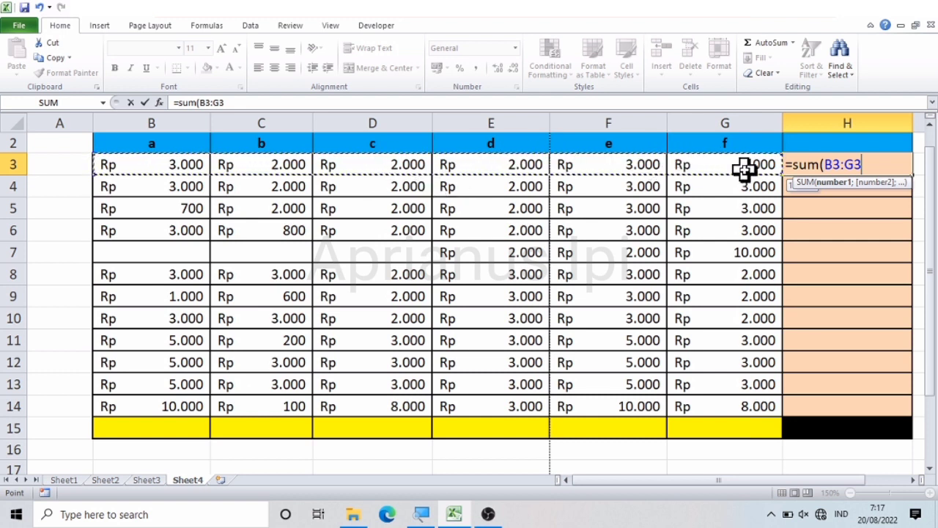
key("Return")
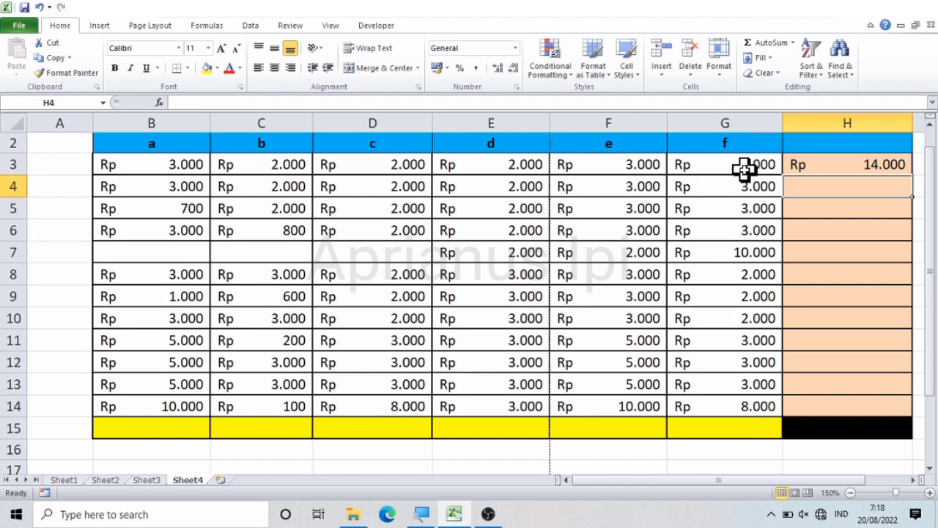
Step: Fill the SUM formula from H3 down through H14
left_click(864, 164)
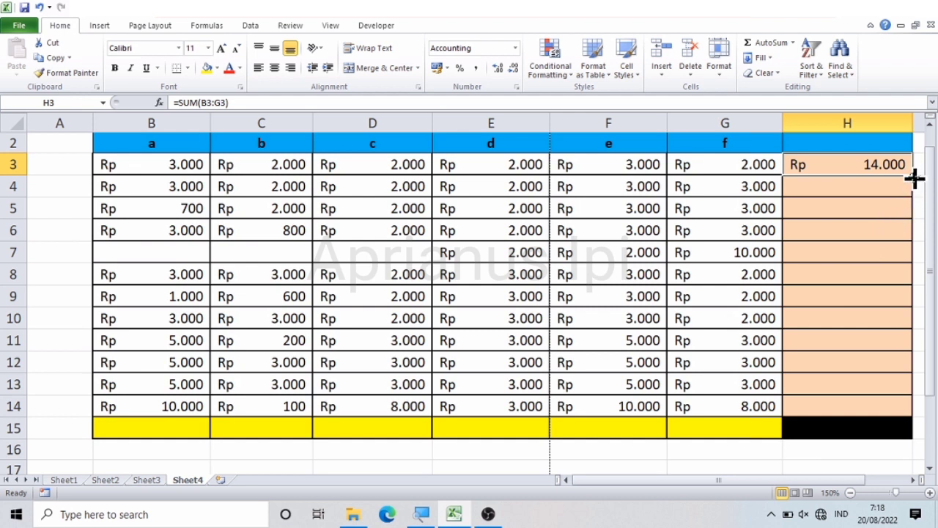
left_click_drag(913, 177, 884, 411)
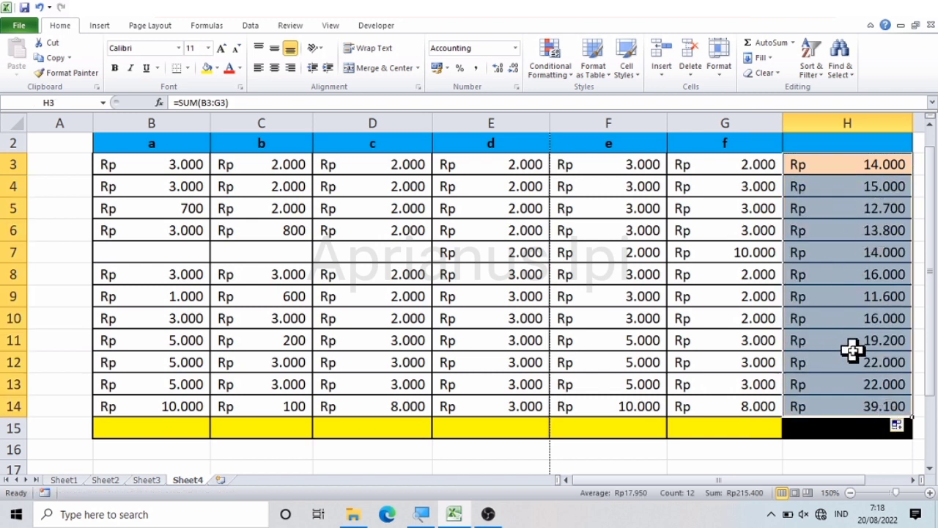
left_click(865, 271)
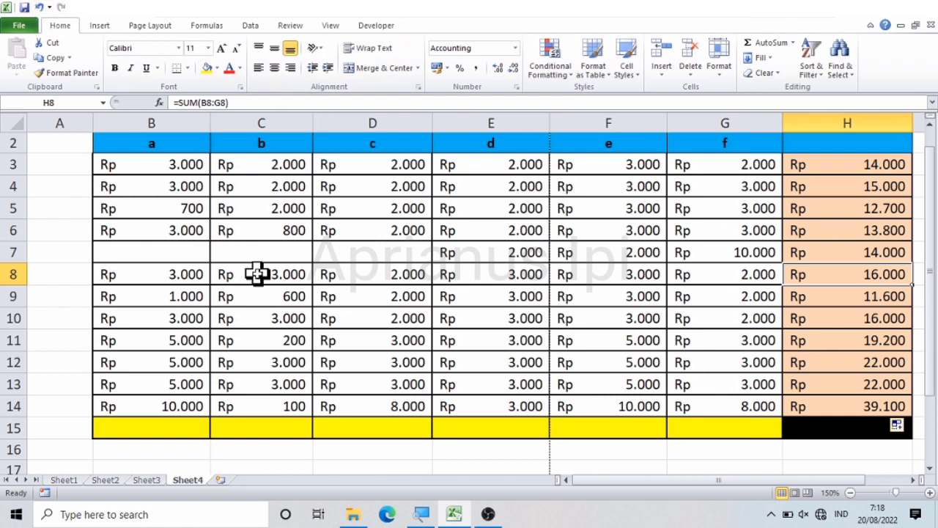
Step: Undo the fill down column H and the SUM formula entry in H3
left_click(40, 9)
left_click(40, 8)
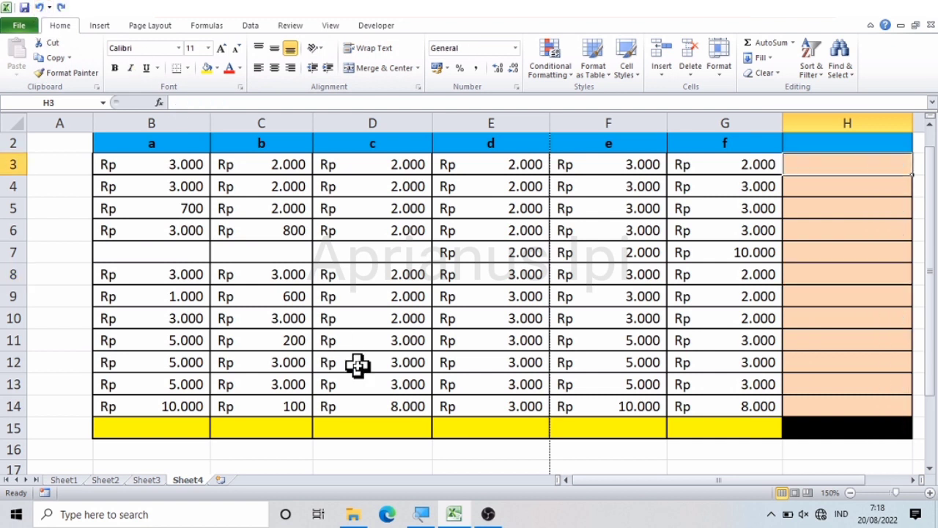
left_click(308, 427)
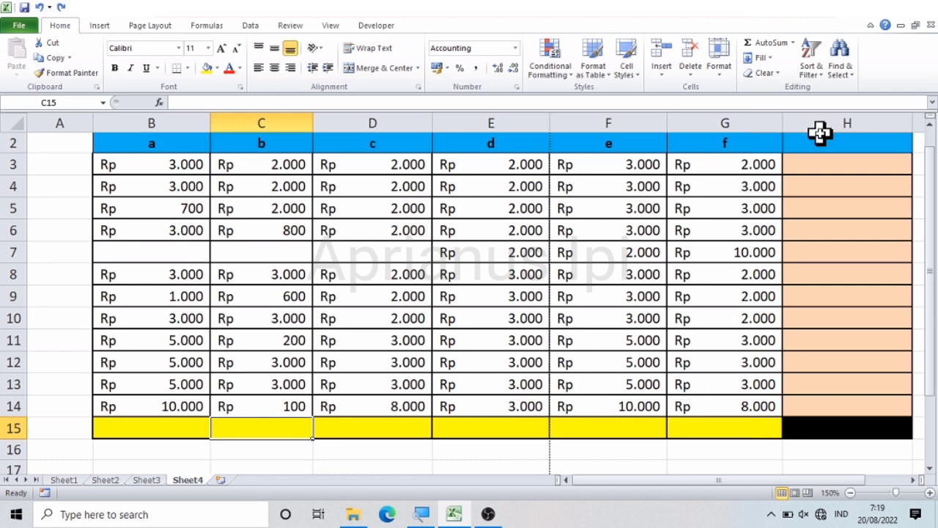
Step: Enter a COUNT formula in H3 that counts the numeric cells in B3:G14
left_click(840, 162)
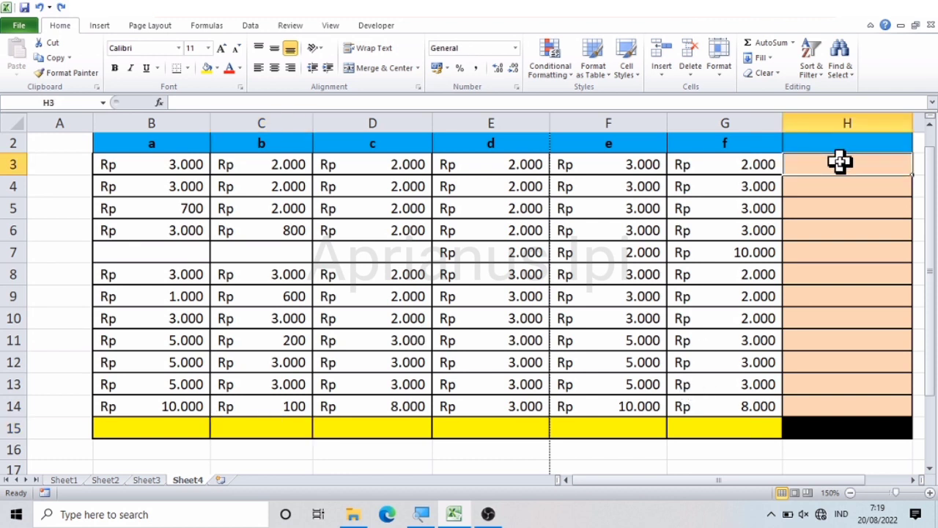
type("=")
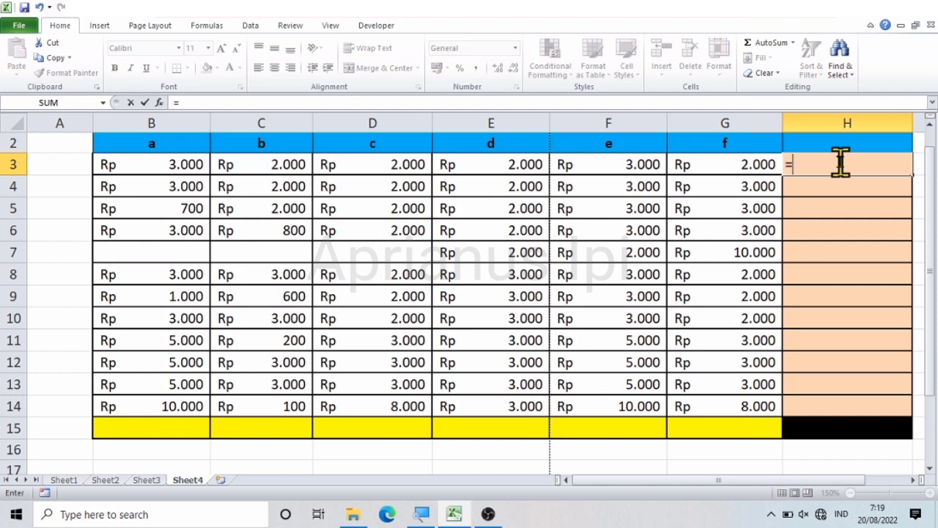
type("count")
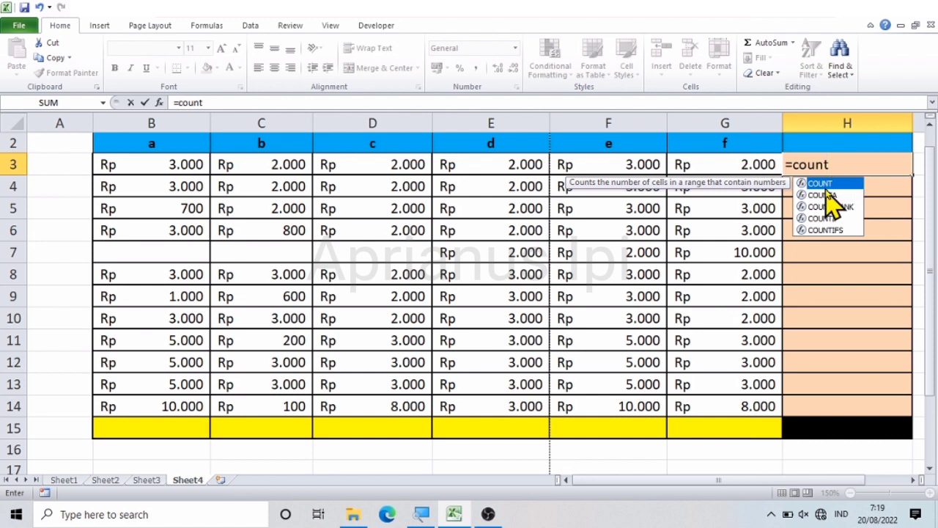
key("super+plus")
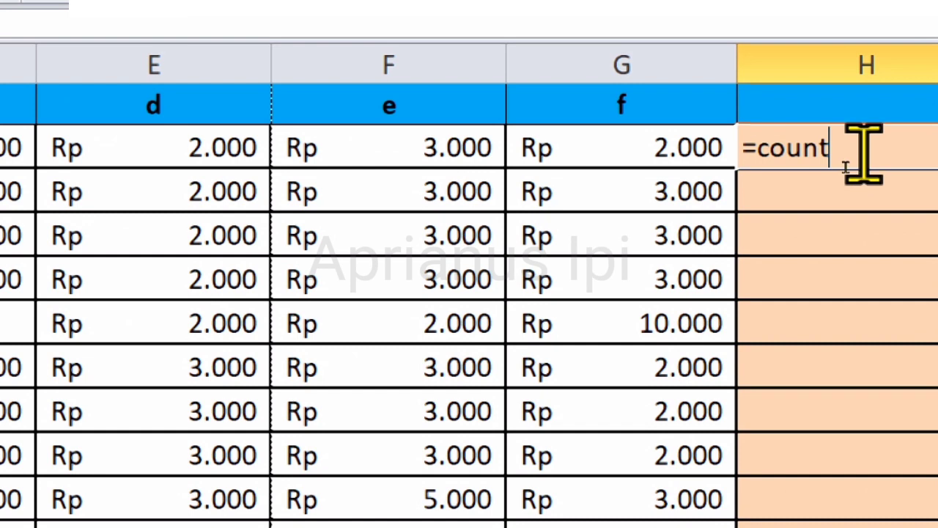
key("super+minus")
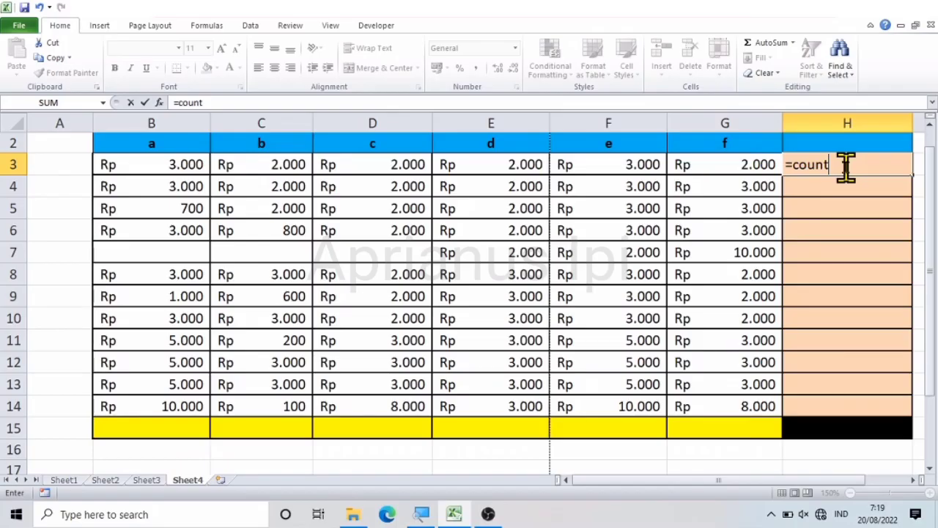
type("(")
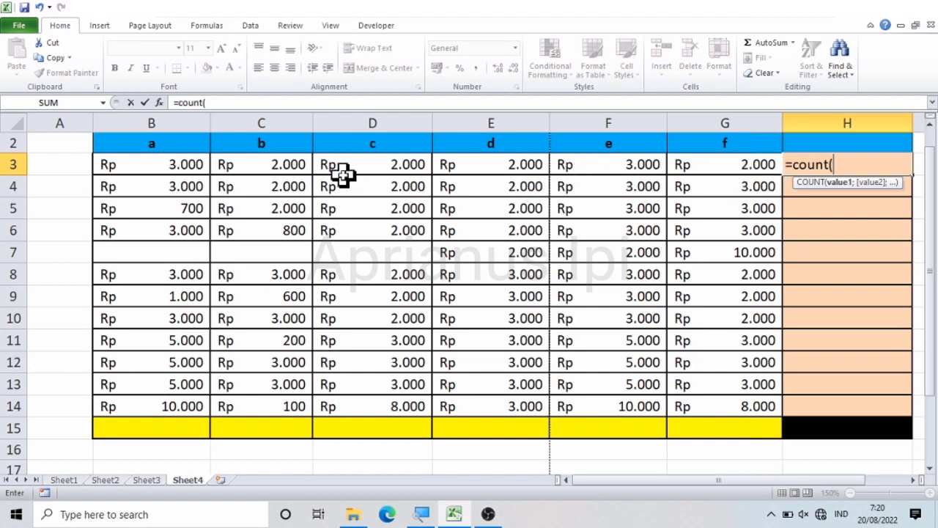
left_click(145, 166)
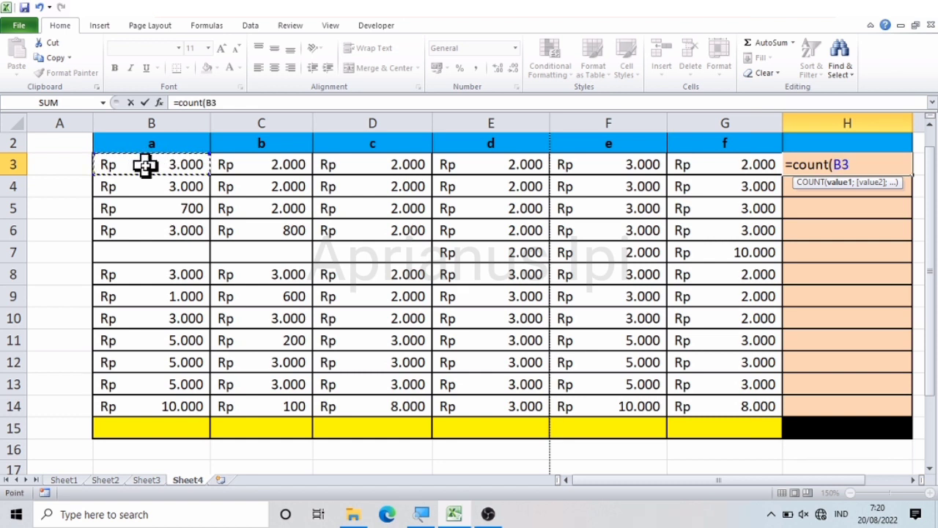
key("shift+Right")
key("shift+Right")
key("shift+Right")
key("shift+Right")
key("shift+Right")
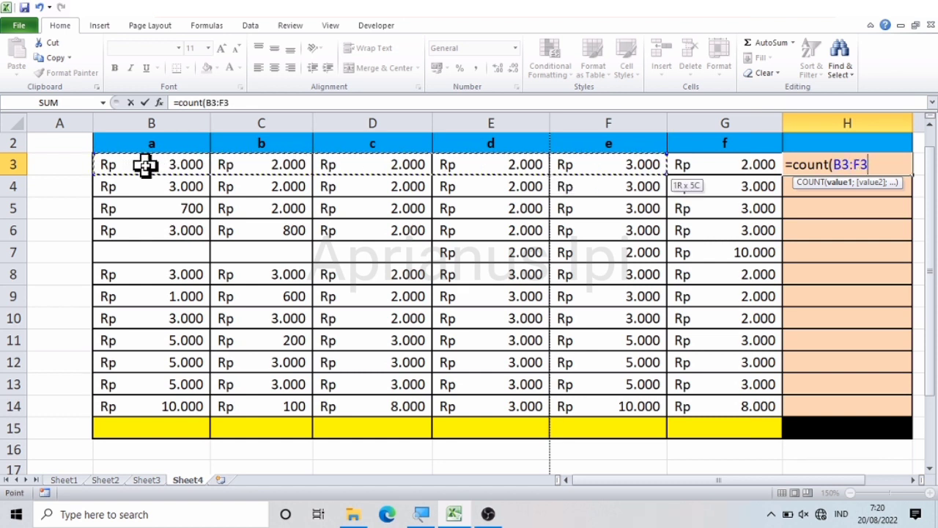
key("shift+Down")
key("shift+Down")
key("shift+Down")
key("shift+Down")
key("shift+Down")
key("shift+Down")
key("shift+Down")
key("shift+Down")
key("shift+Down")
key("shift+Down")
key("shift+Down")
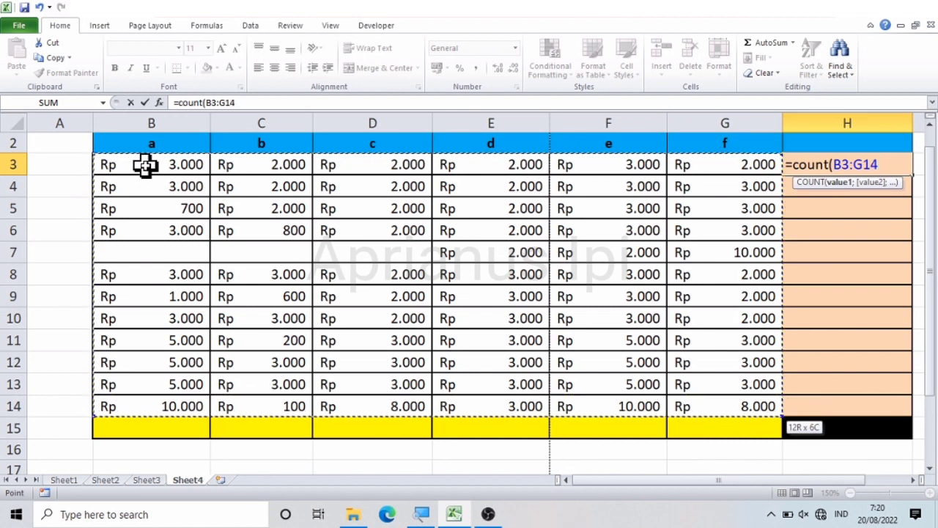
key("Return")
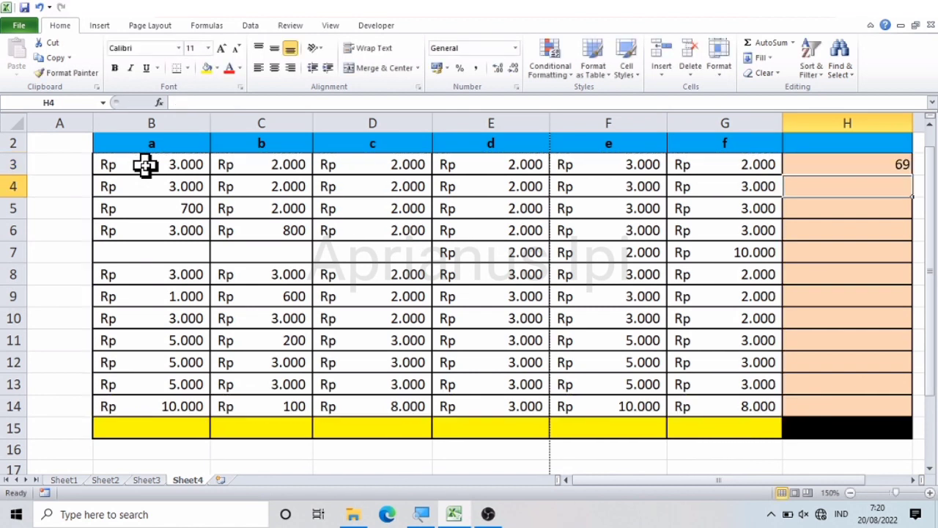
Step: Check the COUNT formula in H3 against the blank cells D7, C7 and B7
key("Up")
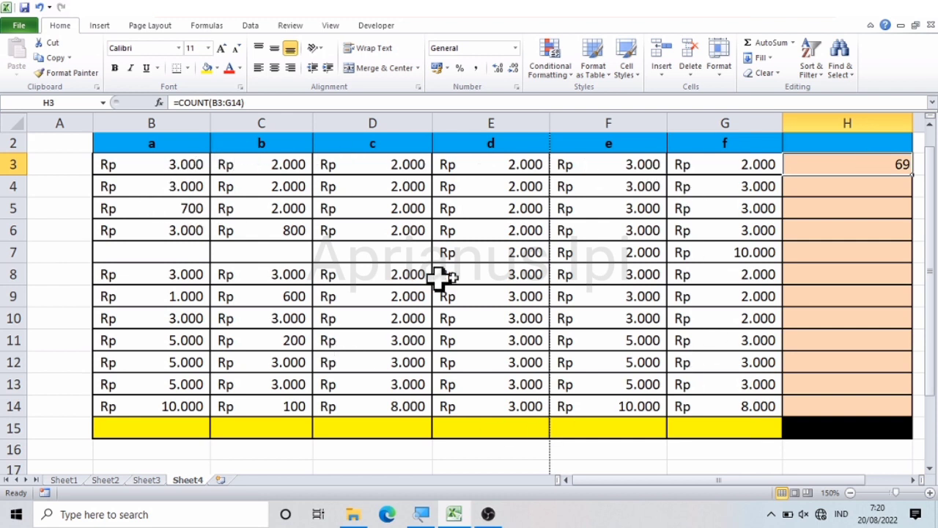
left_click(480, 226)
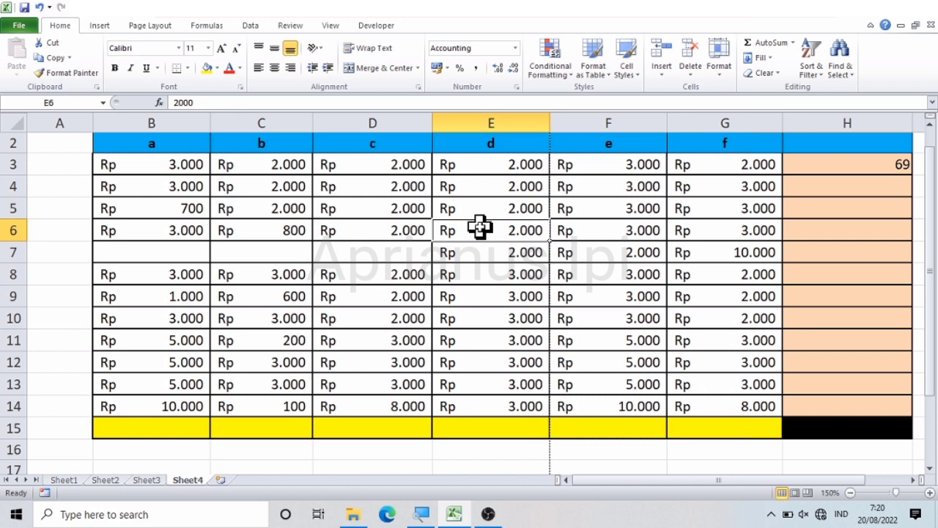
left_click(359, 250)
left_click(280, 249)
left_click(145, 250)
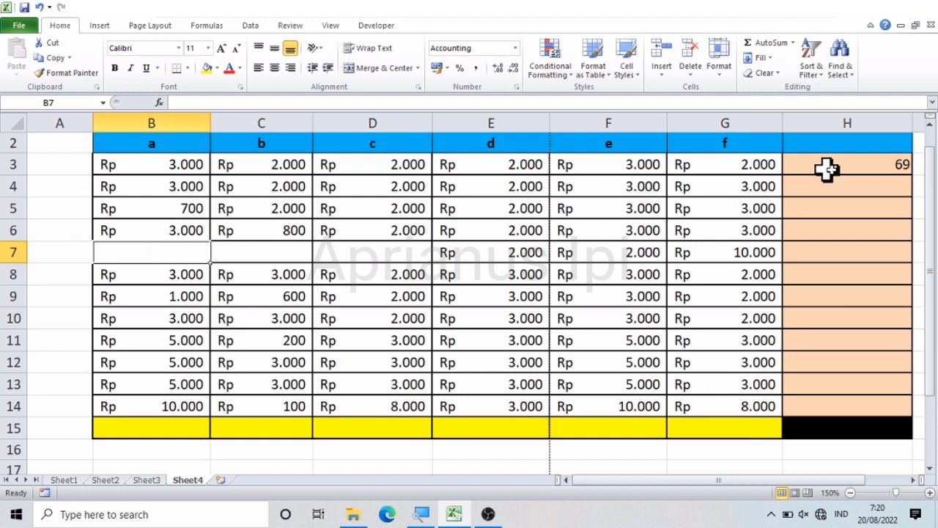
left_click(871, 181)
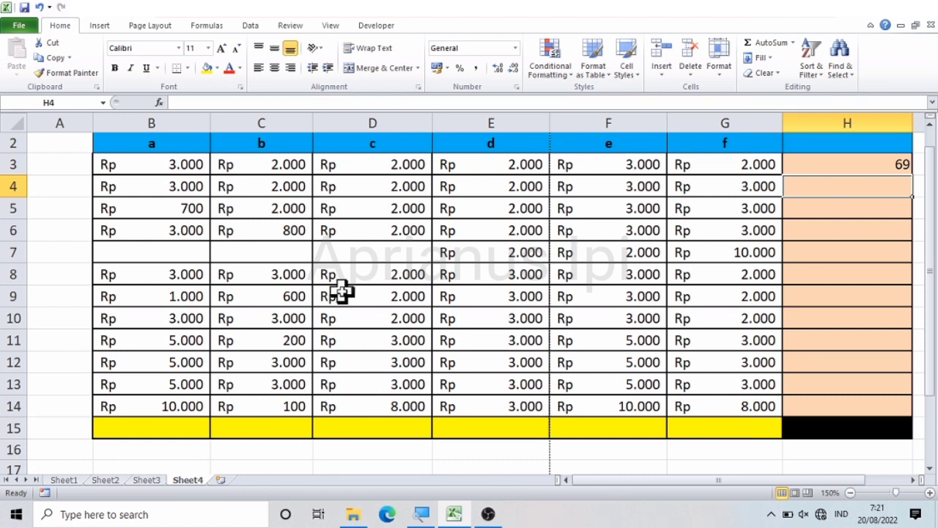
Step: Enter the text "ayam" in B7 and "kucing" in C7
left_click(181, 256)
type("ayam")
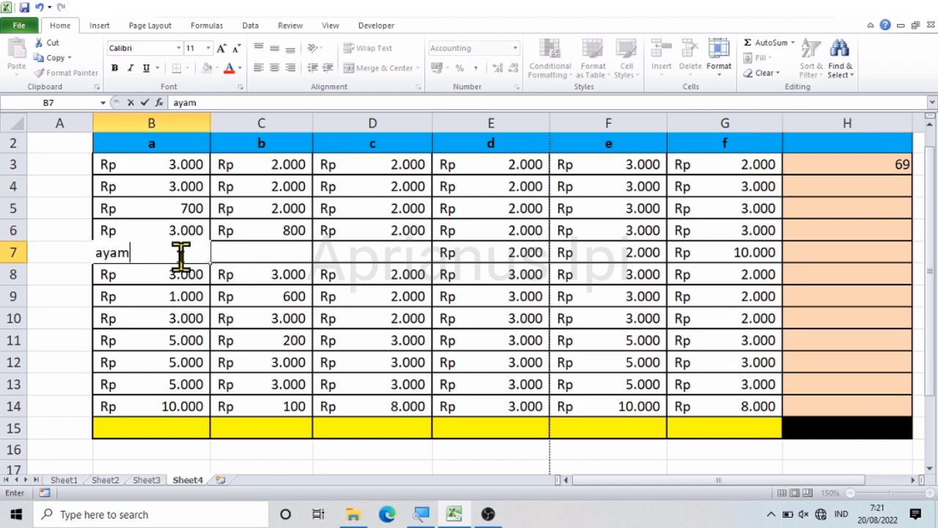
key("Tab")
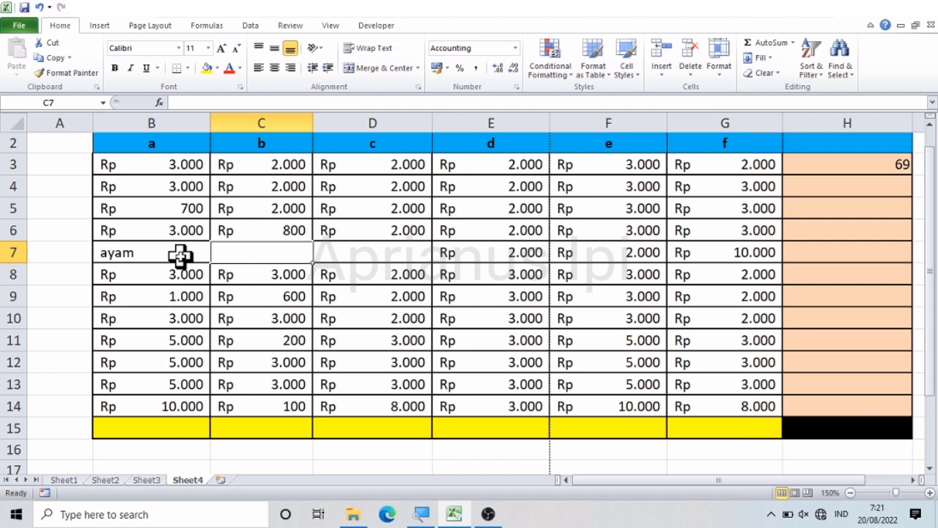
type("kucing")
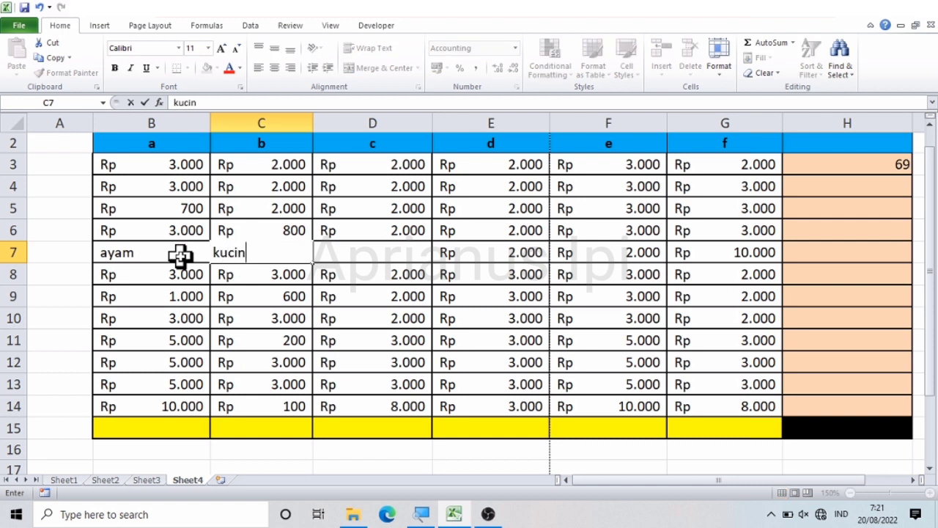
key("Tab")
key("Down")
key("Down")
key("Down")
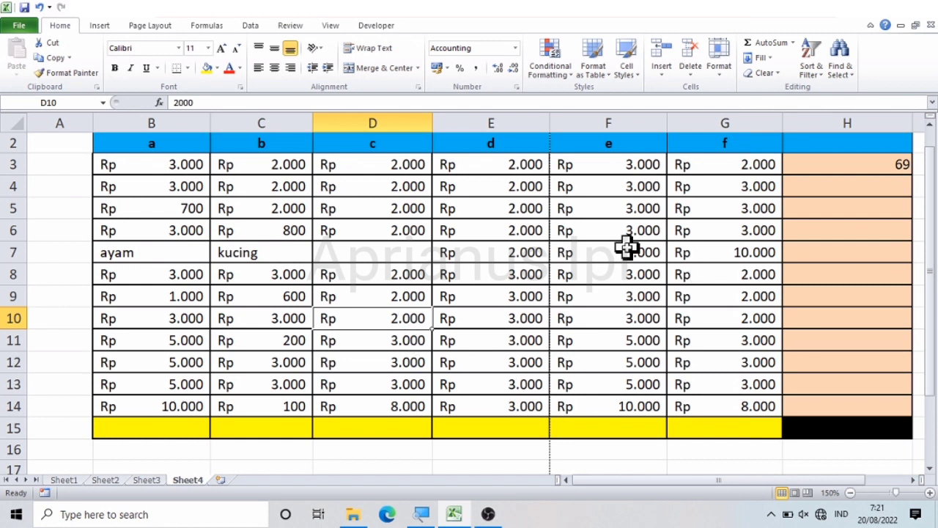
Step: Enter a COUNTA formula in H4 that counts the non-empty cells in B3:G14
left_click(885, 187)
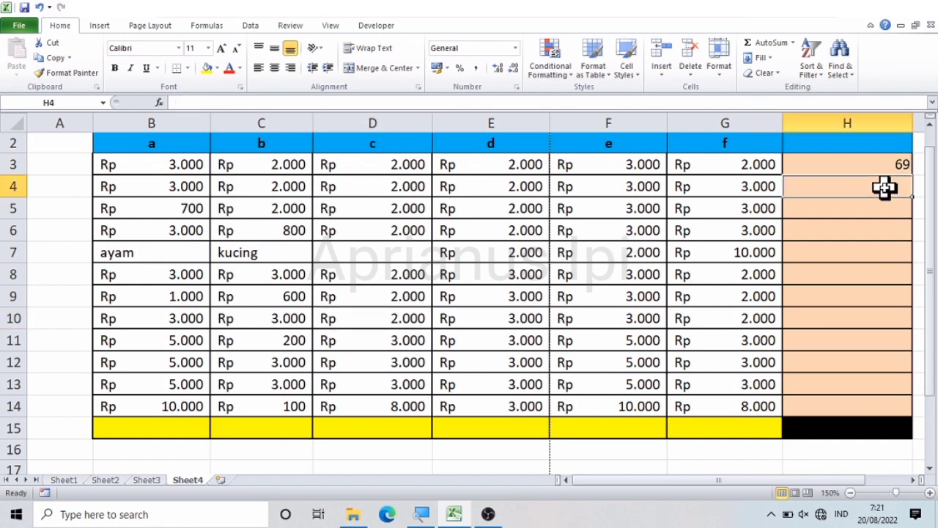
type("=c")
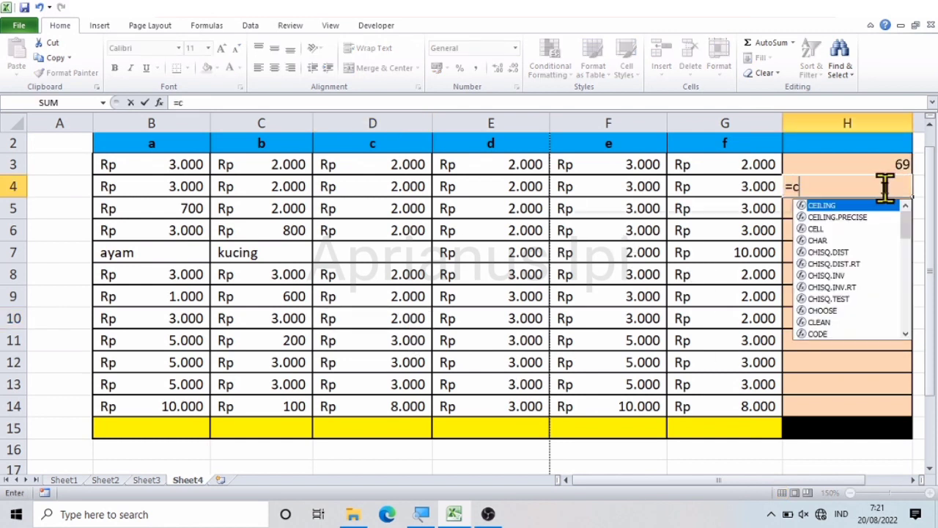
type("ounta")
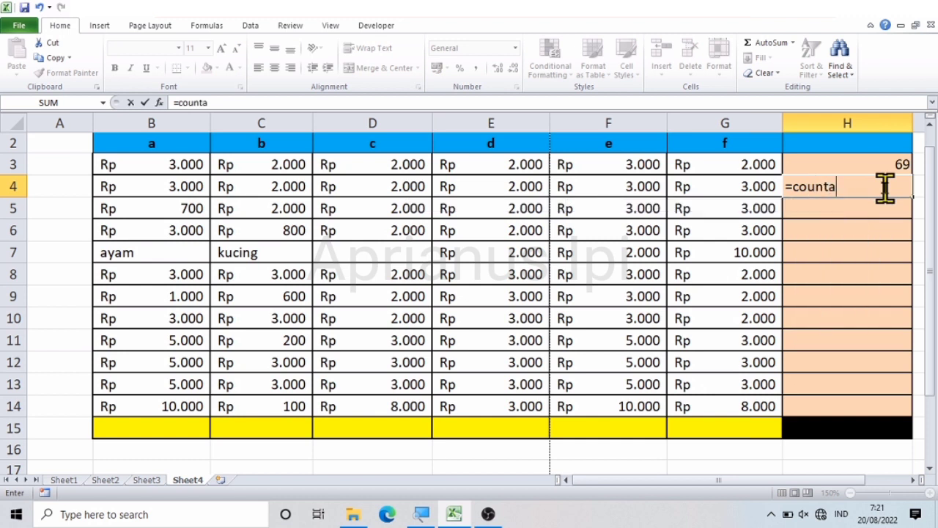
key("super+plus")
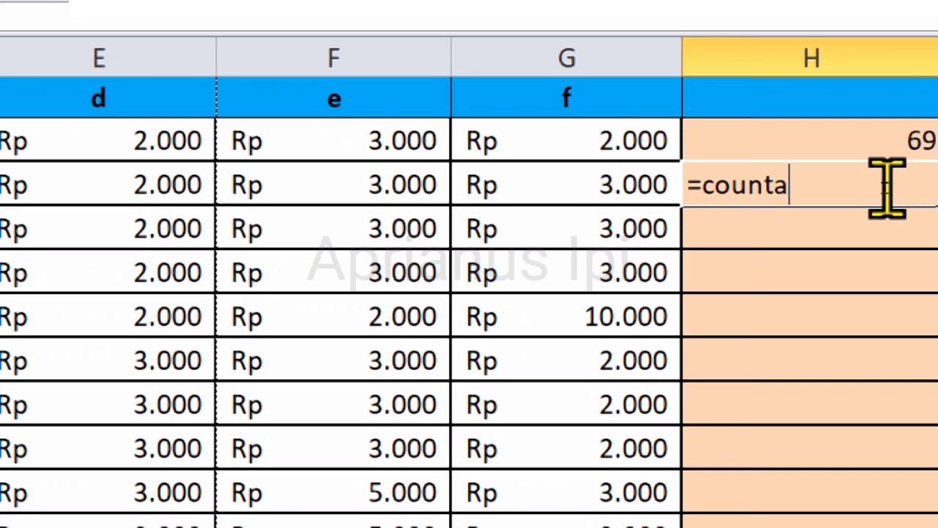
key("super+minus")
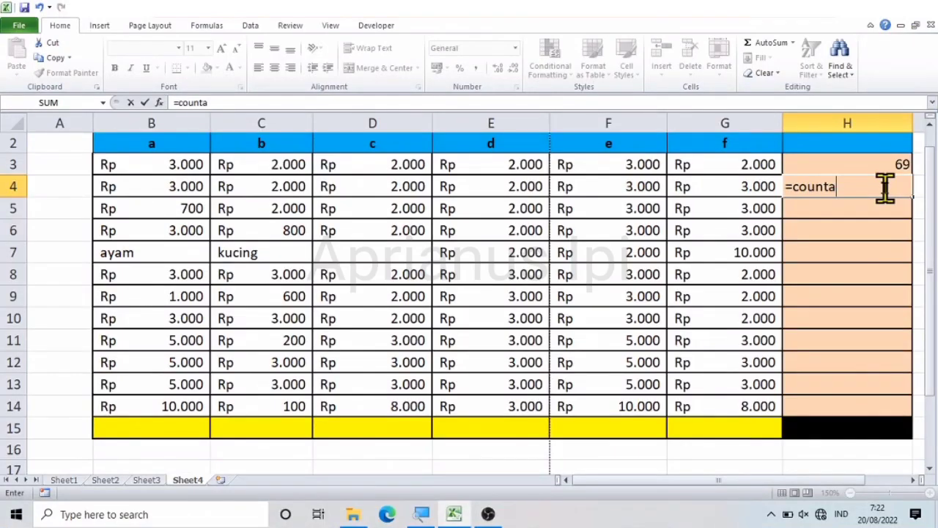
type("(")
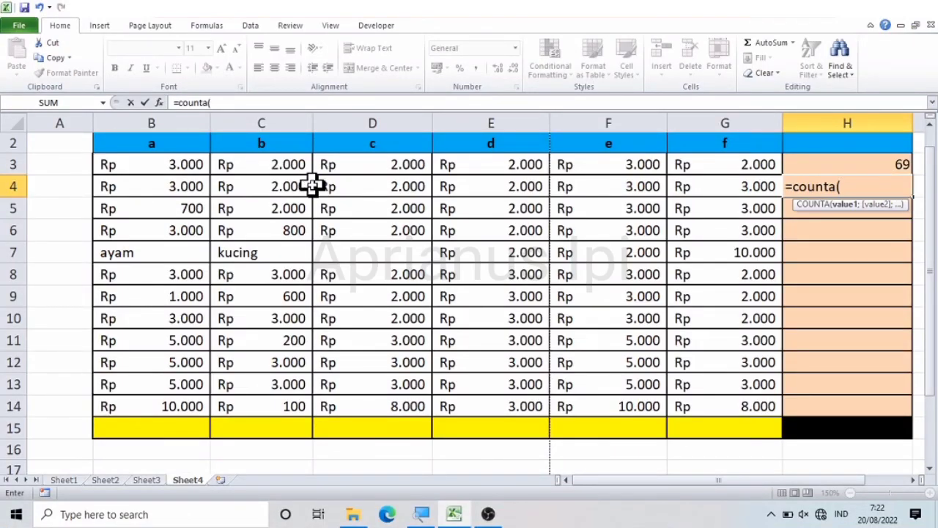
left_click(159, 167)
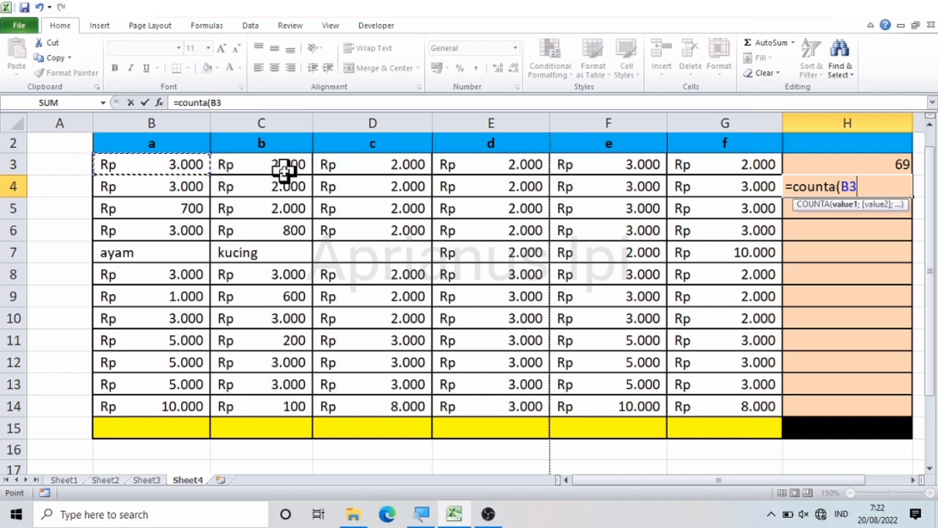
key("shift+Right")
key("shift+Right")
key("shift+Right")
key("shift+Right")
key("shift+Right")
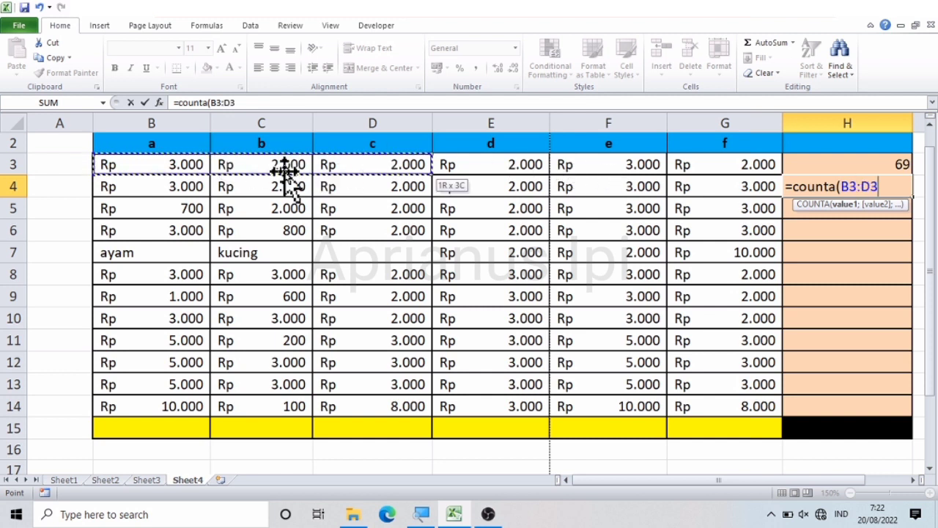
key("shift+Down")
key("shift+Down")
key("shift+Down")
key("shift+Down")
key("shift+Down")
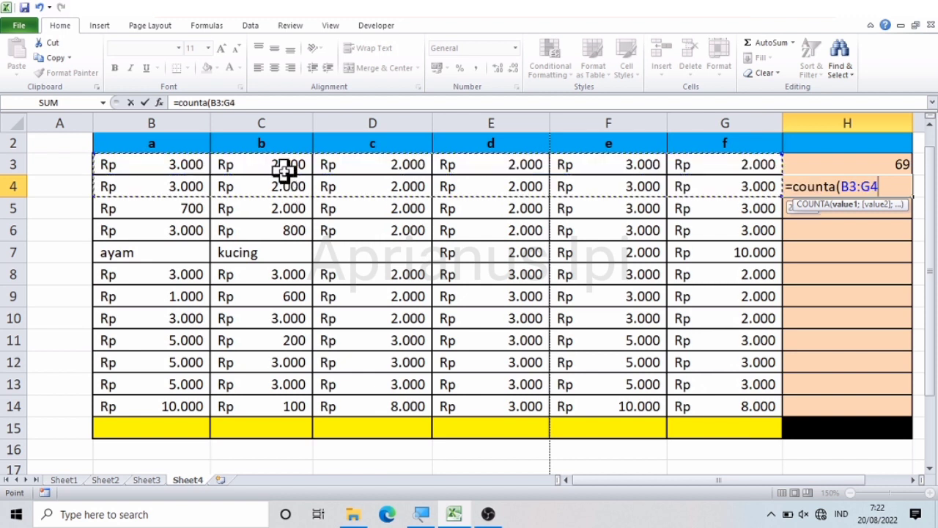
key("shift+Down")
key("shift+Down")
key("shift+Down")
key("shift+Down")
key("shift+Down")
key("shift+Down")
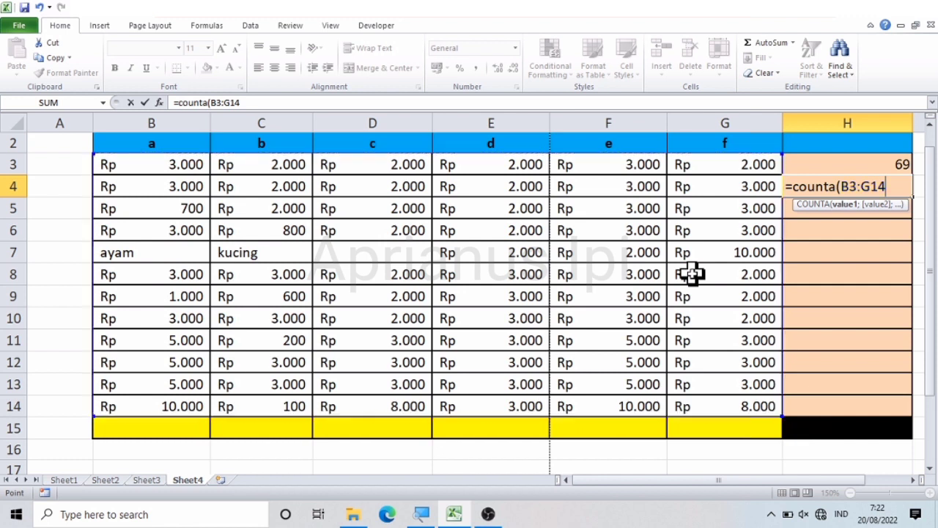
key("Return")
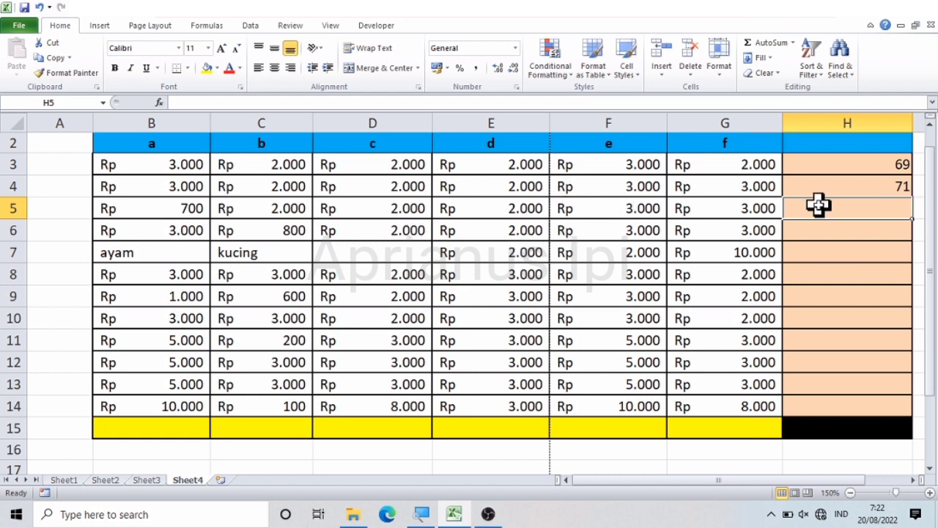
Step: Check the COUNTA formula in H4 and enter the text "ayam" in the blank cell D7
left_click(856, 190)
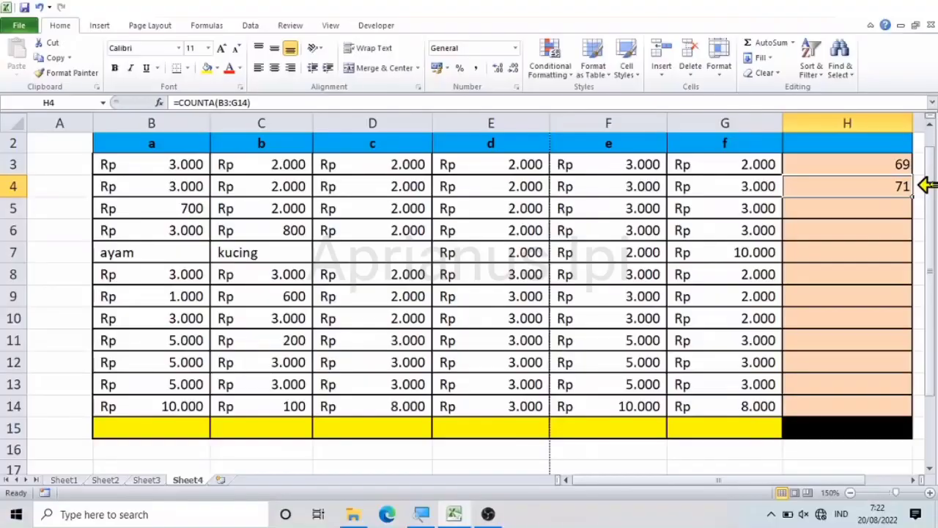
left_click(383, 249)
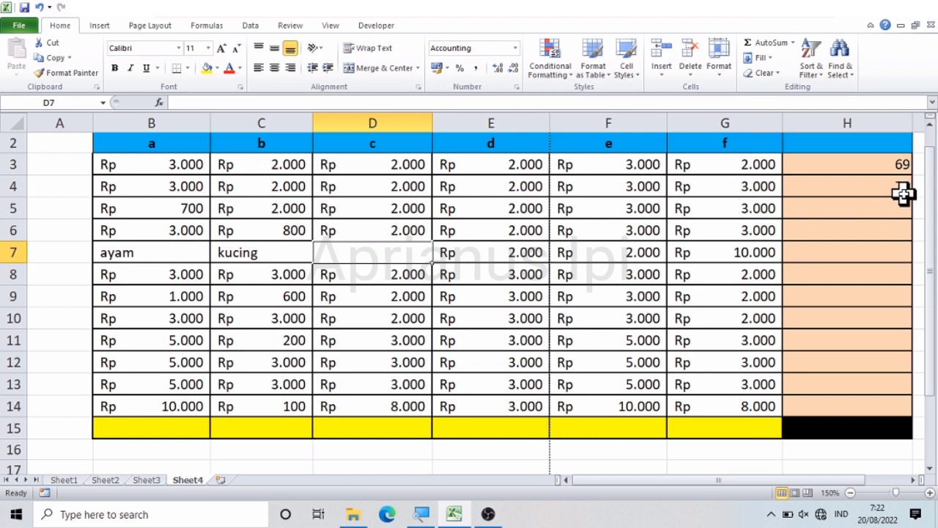
type("ayam")
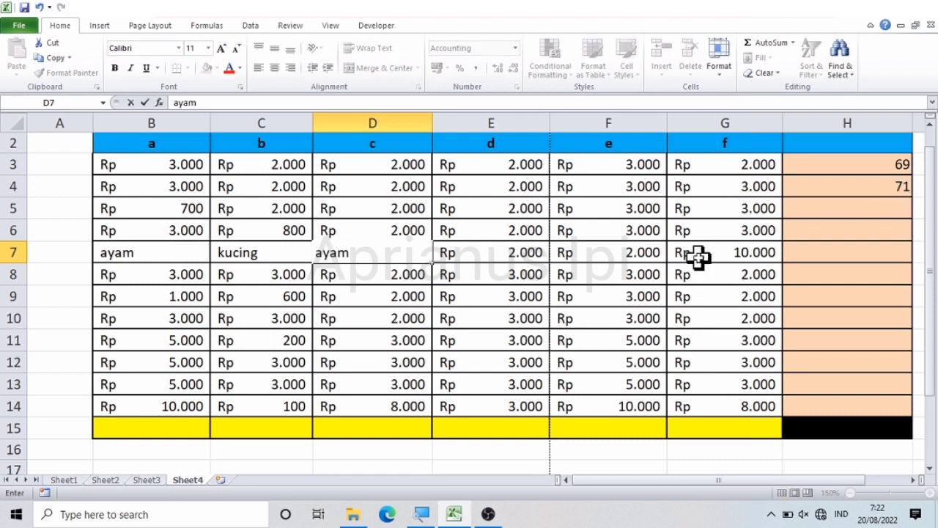
key("Return")
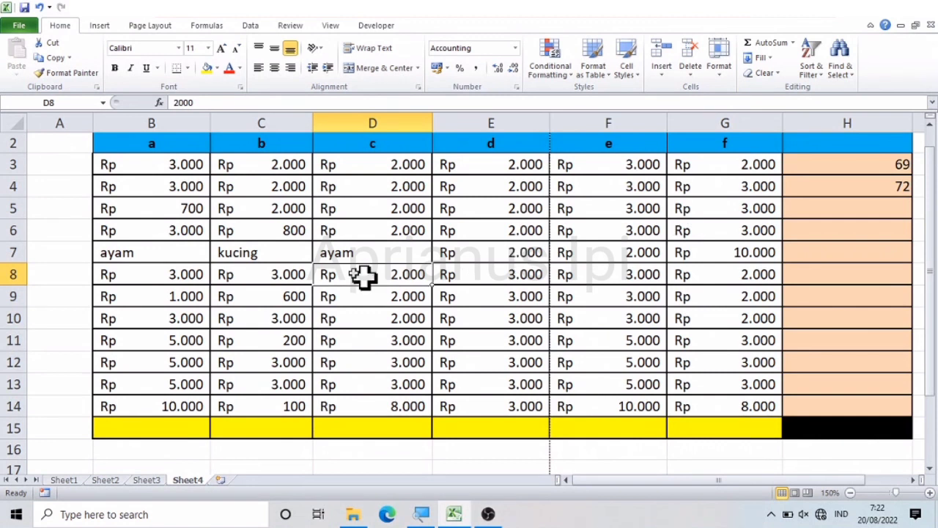
Step: Start a COUNTIF formula in H5 with B3:G14 as its range
left_click(854, 214)
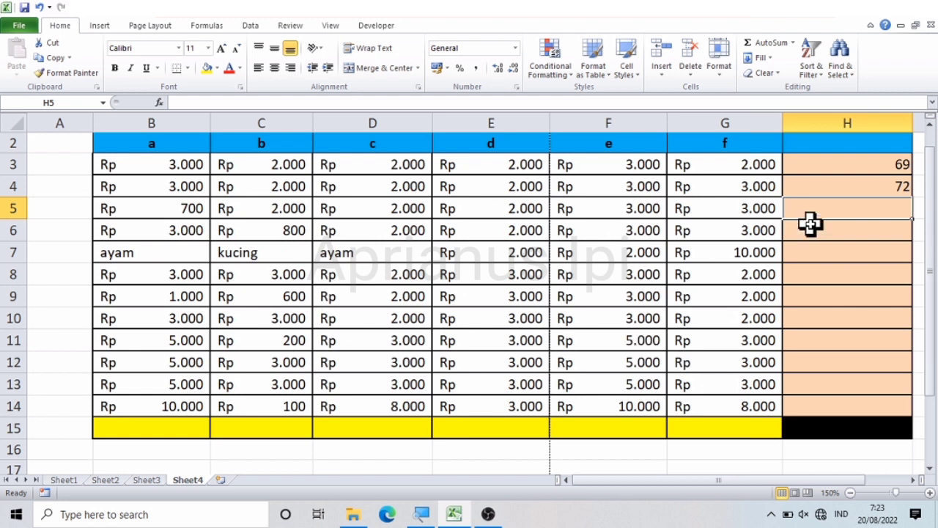
type("=")
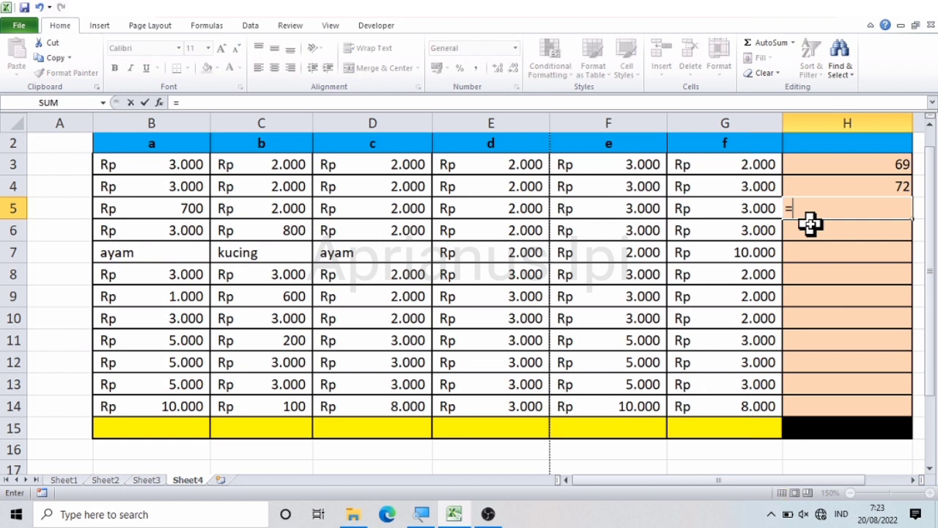
type("countif")
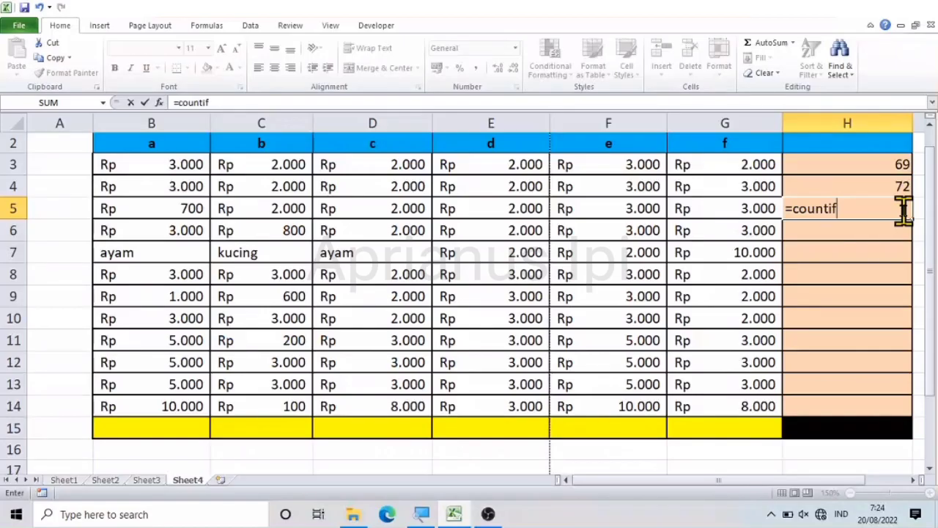
type("(")
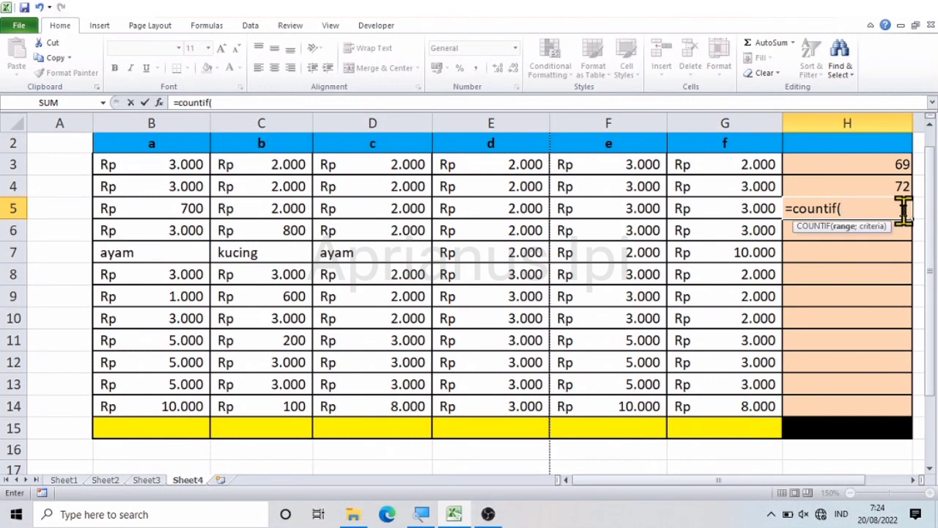
left_click(151, 170)
key("shift+Right")
key("shift+Right")
key("shift+Right")
key("shift+Right")
key("shift+Right")
key("shift+Down")
key("shift+Down")
key("shift+Down")
key("shift+Down")
key("shift+Down")
key("shift+Down")
key("shift+Down")
key("shift+Down")
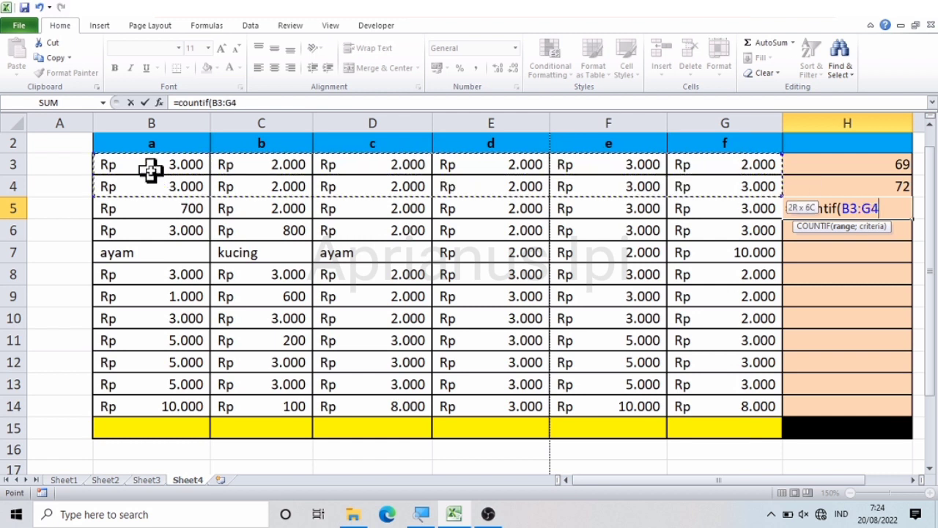
key("shift+Down")
key("shift+Down")
key("shift+Down")
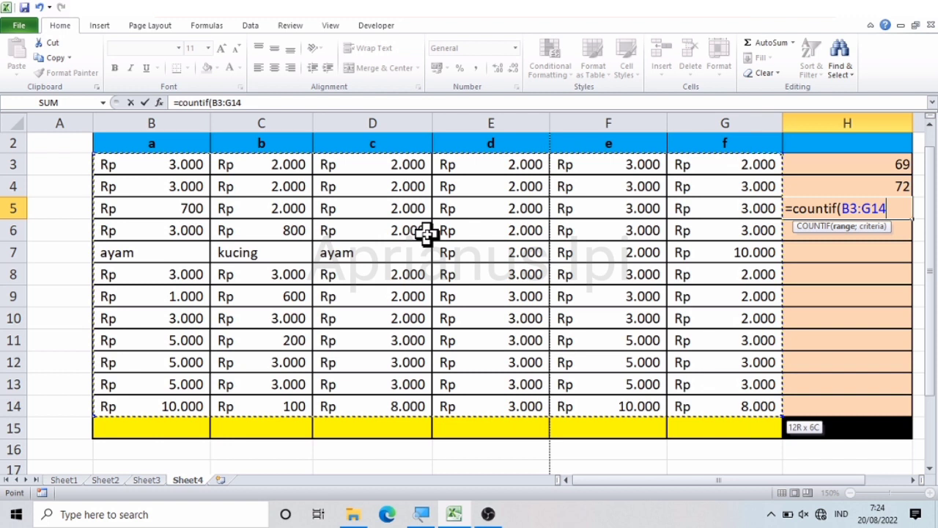
Step: Complete the COUNTIF formula in H5 with the criterion "ayam"
type(";")
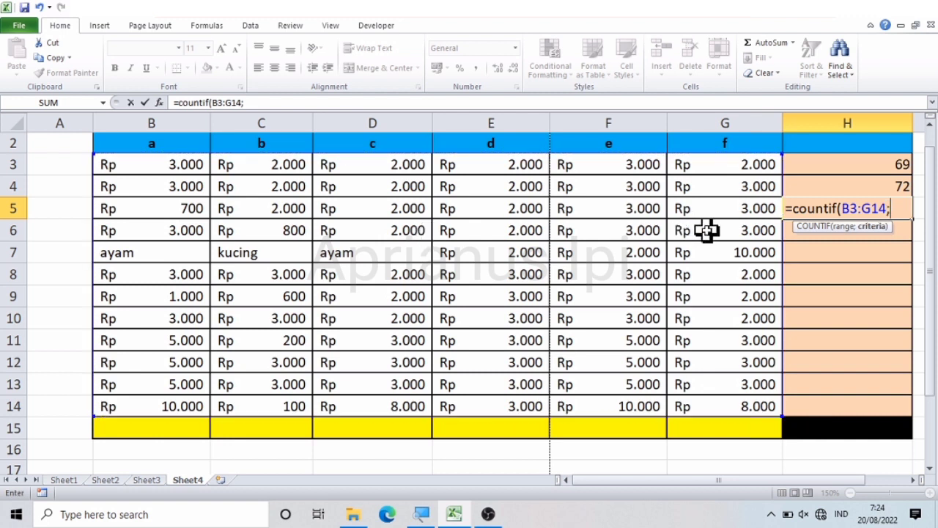
type("\"")
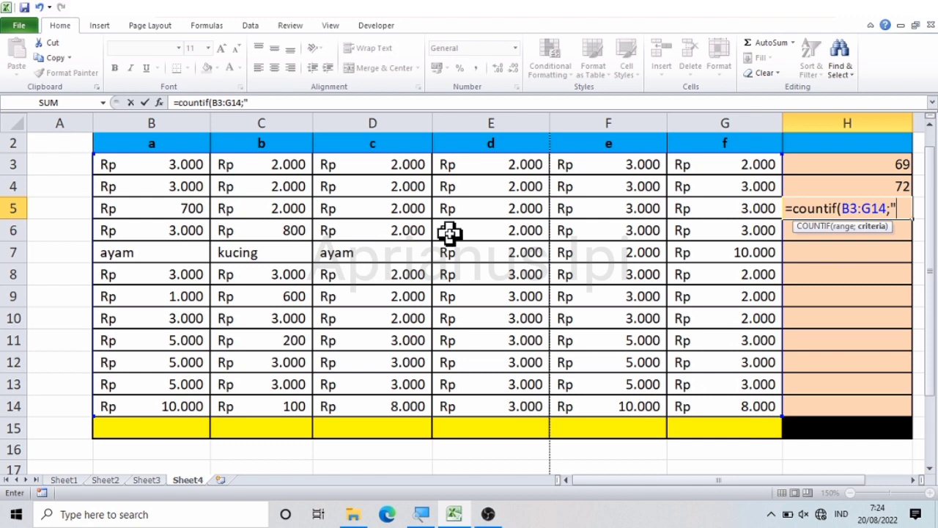
type("ayam")
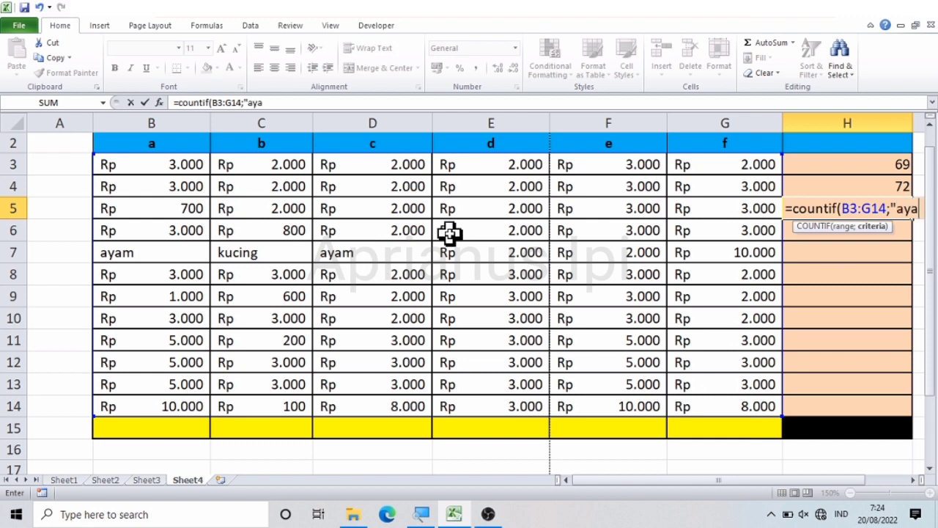
type("\")")
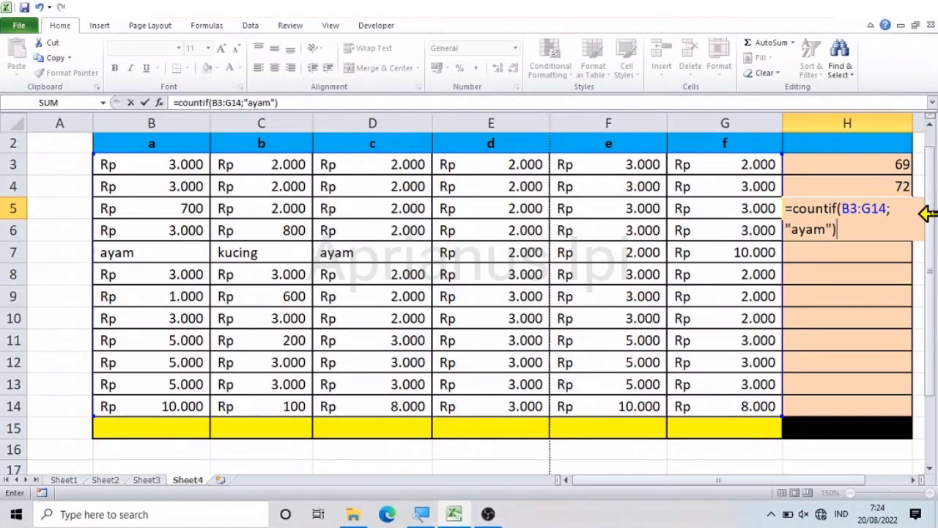
key("Return")
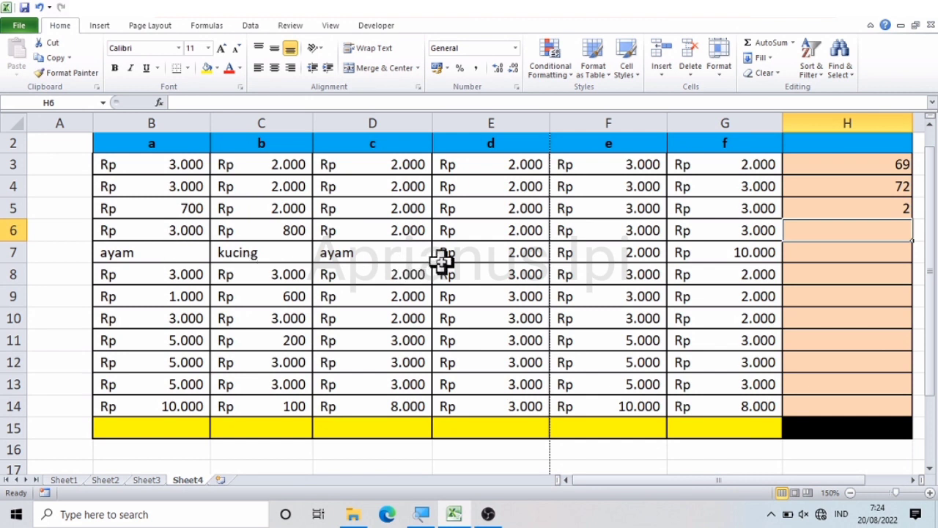
Step: Replace the amount in E7 with "ayam" and check the COUNTIF formula in H5 against the text cells in row 7
left_click(468, 257)
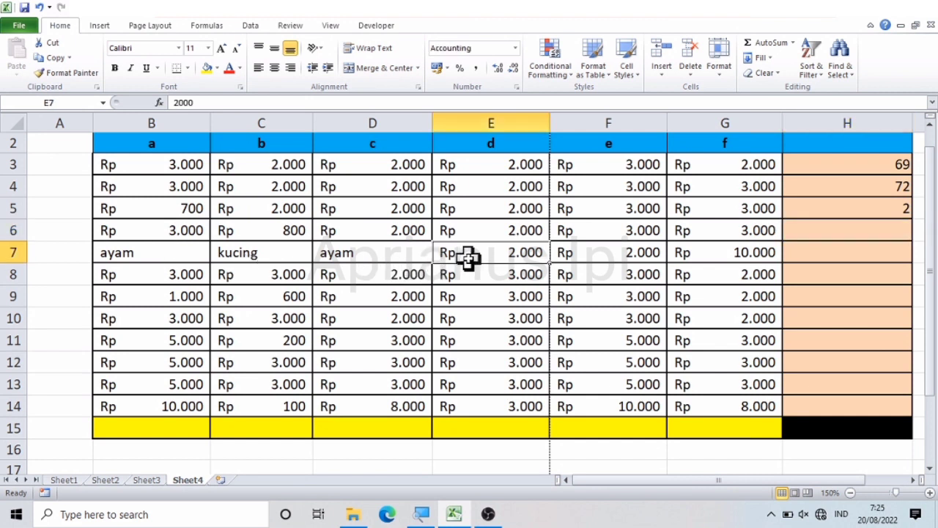
type("ayam")
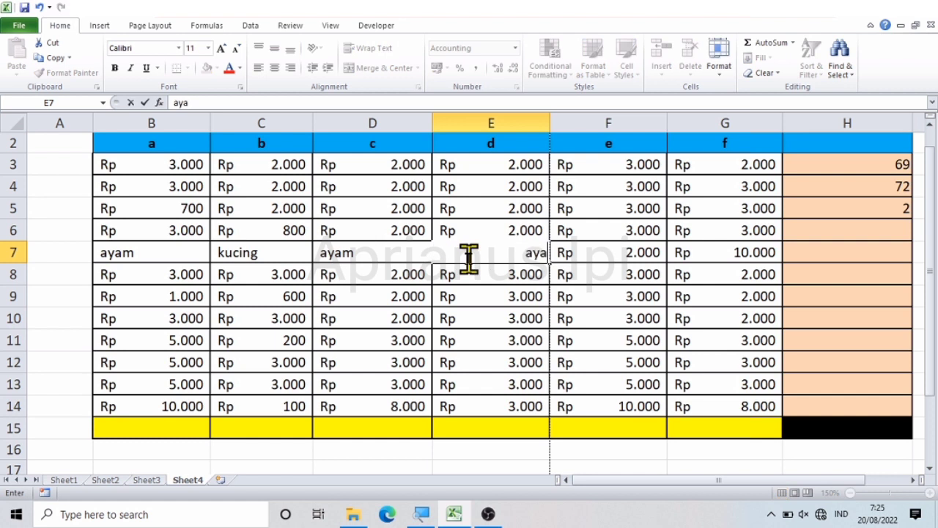
key("Return")
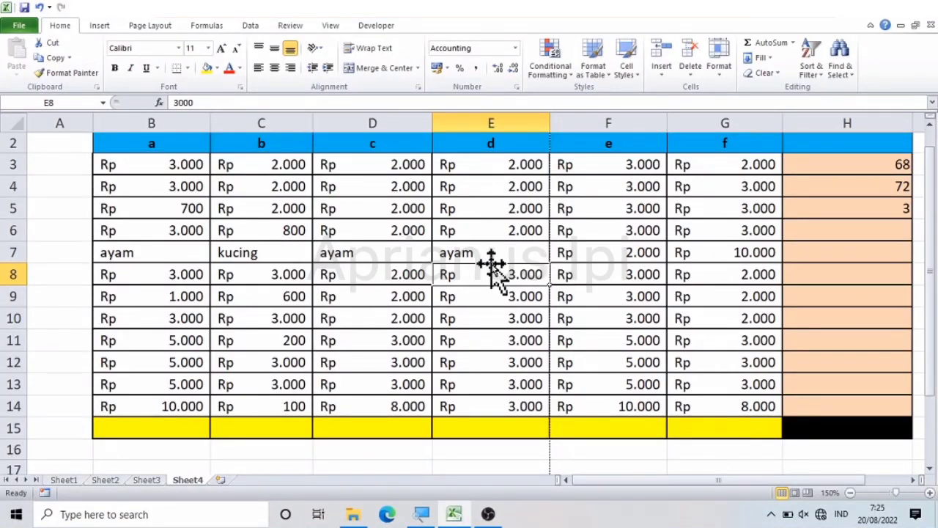
left_click(153, 258)
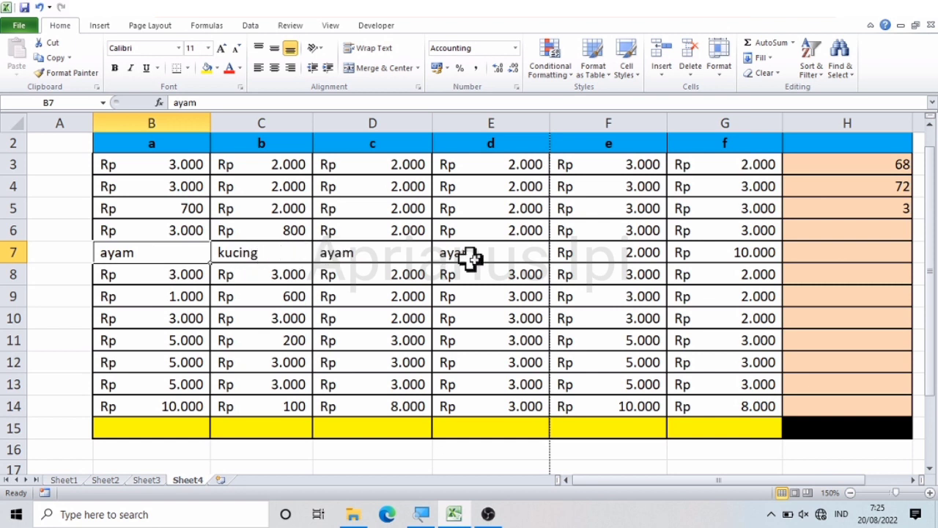
left_click(844, 210)
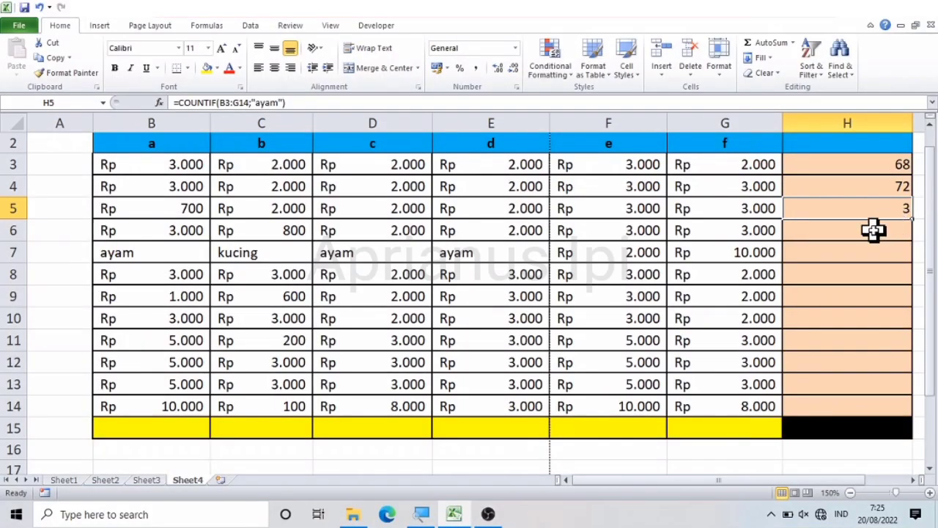
left_click(810, 250)
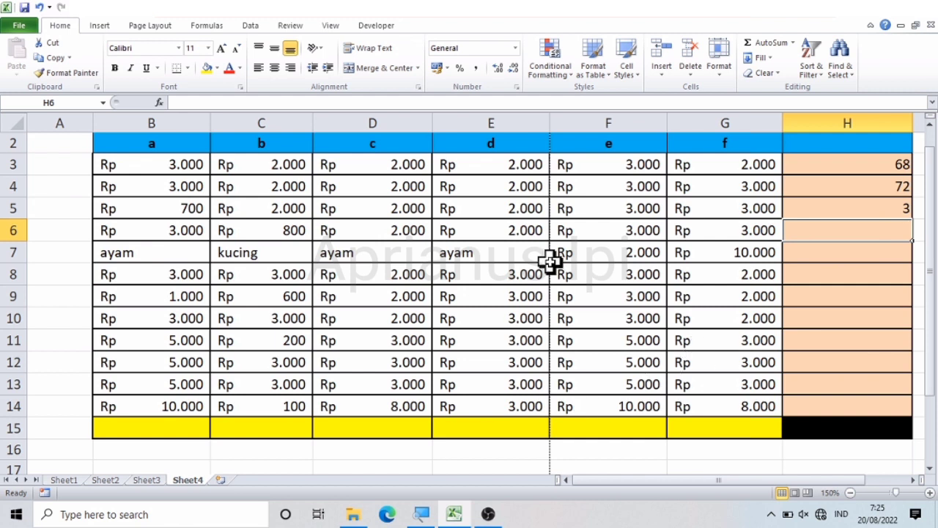
Step: Clear the text from cells E7, D7, C7 and B7
left_click(510, 259)
key("BackSpace")
key("Left")
key("BackSpace")
key("Left")
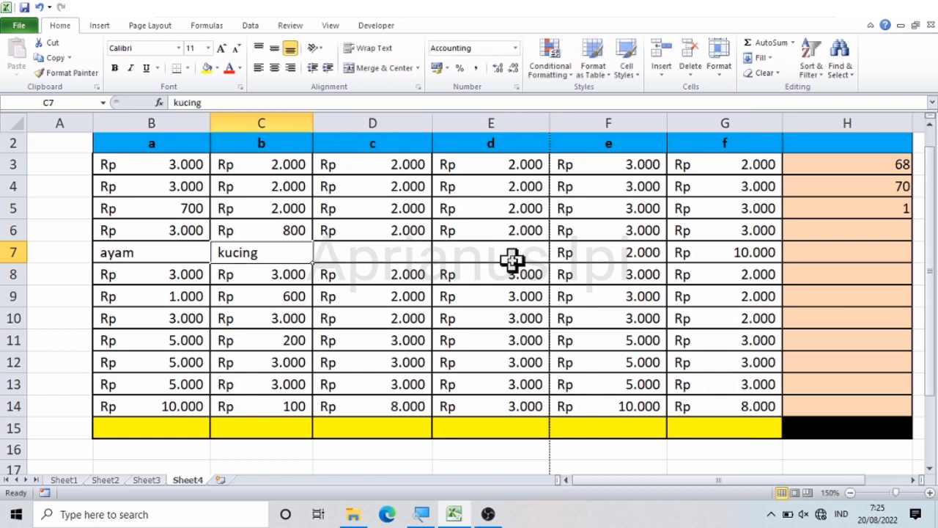
key("BackSpace")
key("Left")
key("BackSpace")
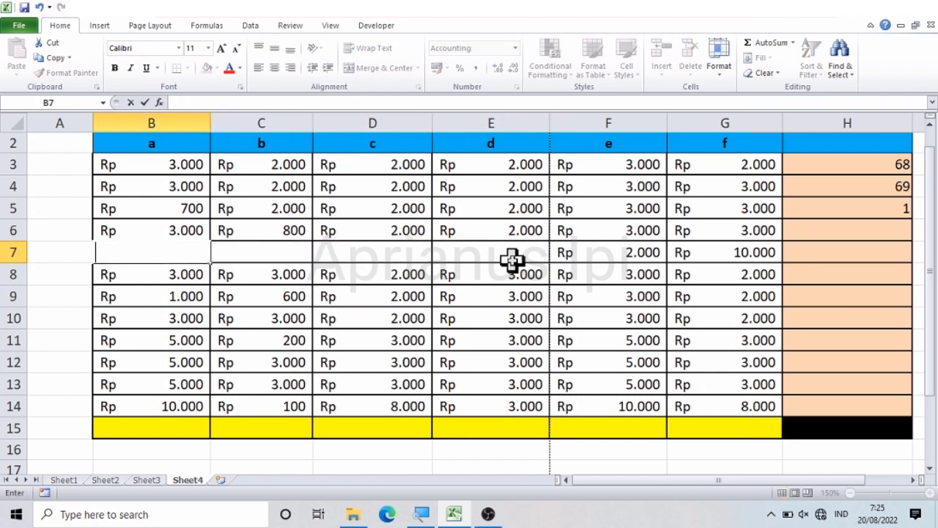
left_click(474, 291)
key("Right")
key("Right")
key("Right")
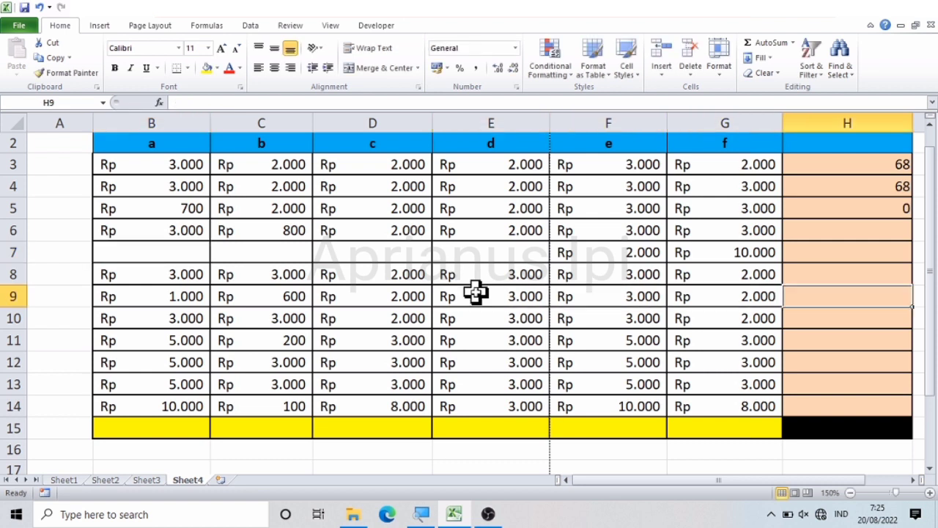
key("Up")
key("Up")
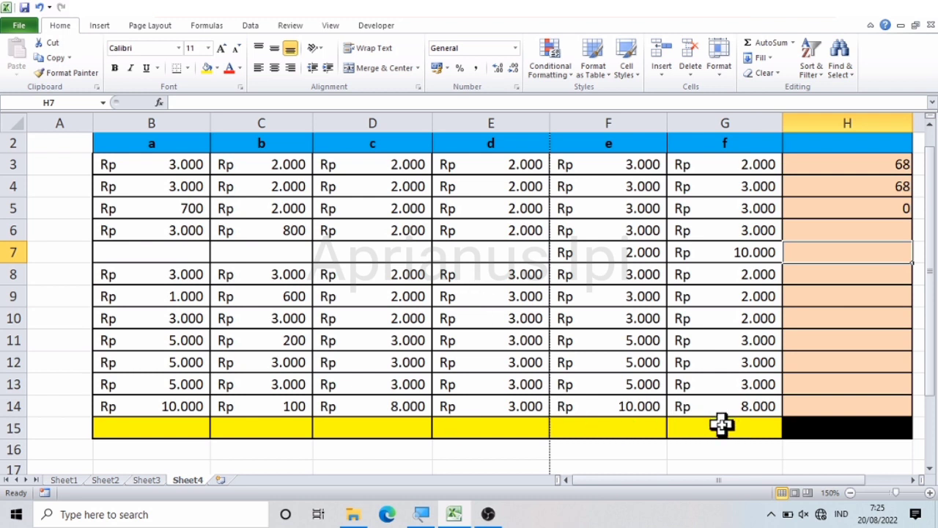
left_click(821, 228)
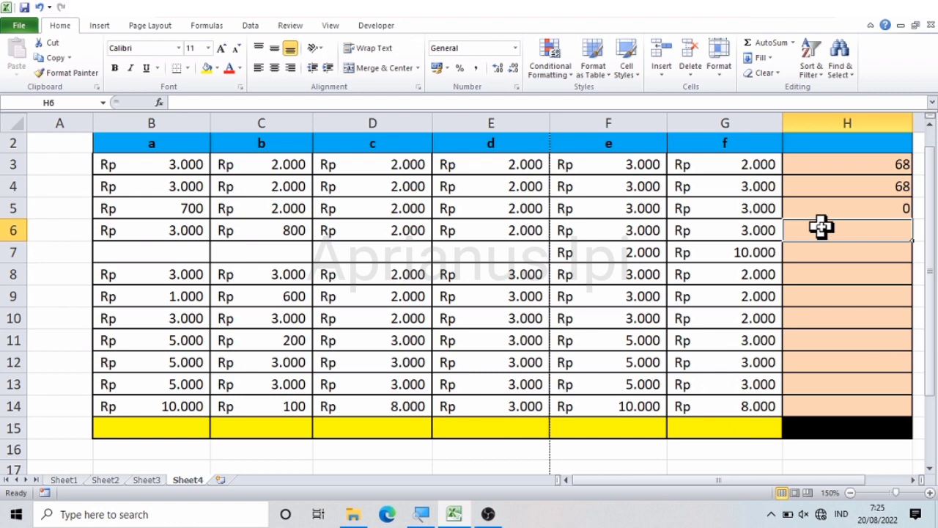
key("Down")
key("Up")
Step: Fill the cells B6:G6 with yellow
left_click(126, 229)
key("shift+Right")
key("shift+Right")
key("shift+Right")
key("shift+Right")
key("shift+Right")
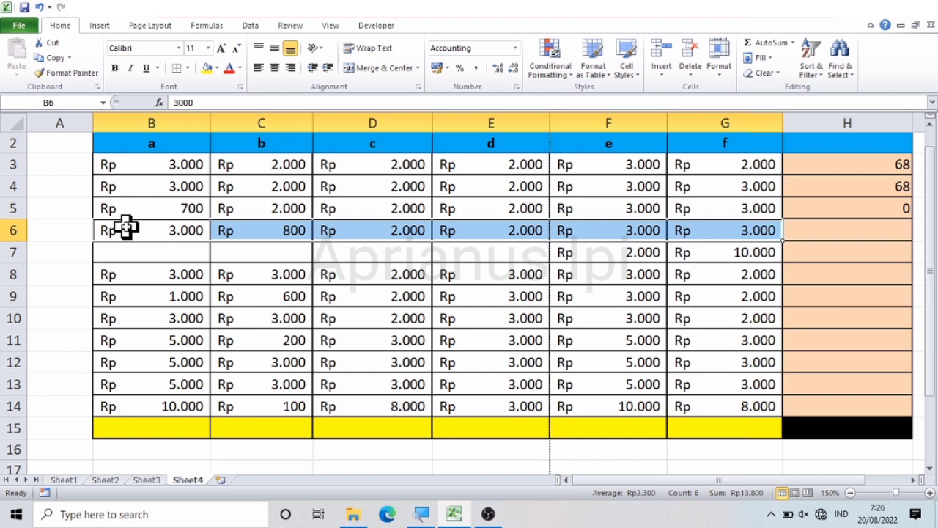
left_click(208, 68)
left_click(244, 285)
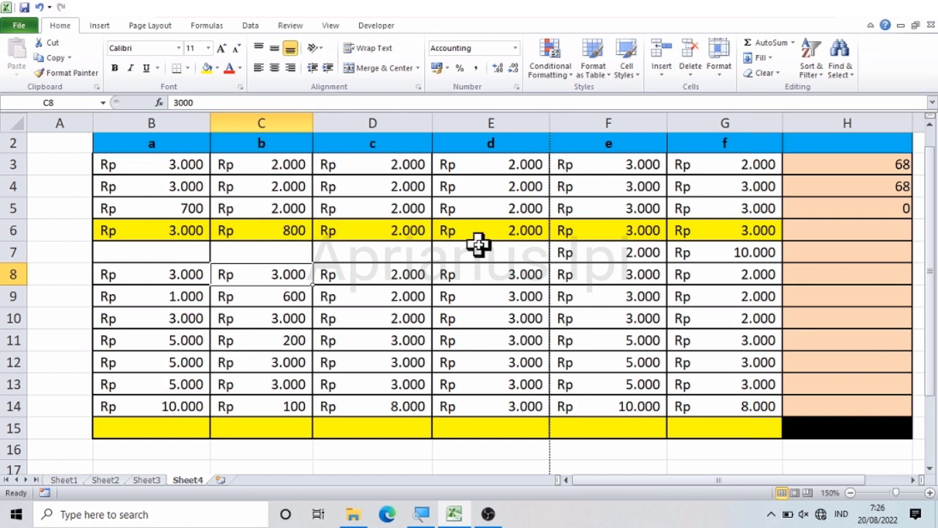
Step: Enter an AVERAGE formula in H6 over the range B6:G6
left_click(809, 232)
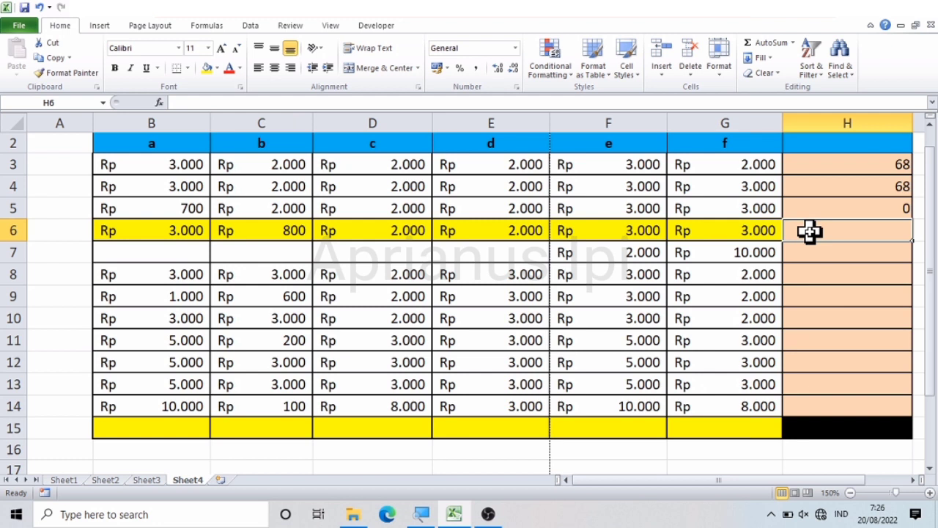
type("=")
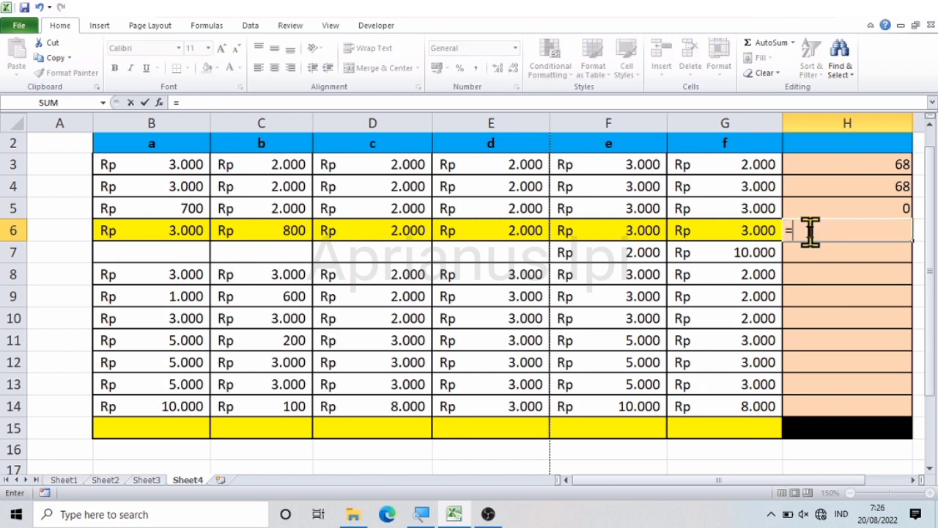
type("ave")
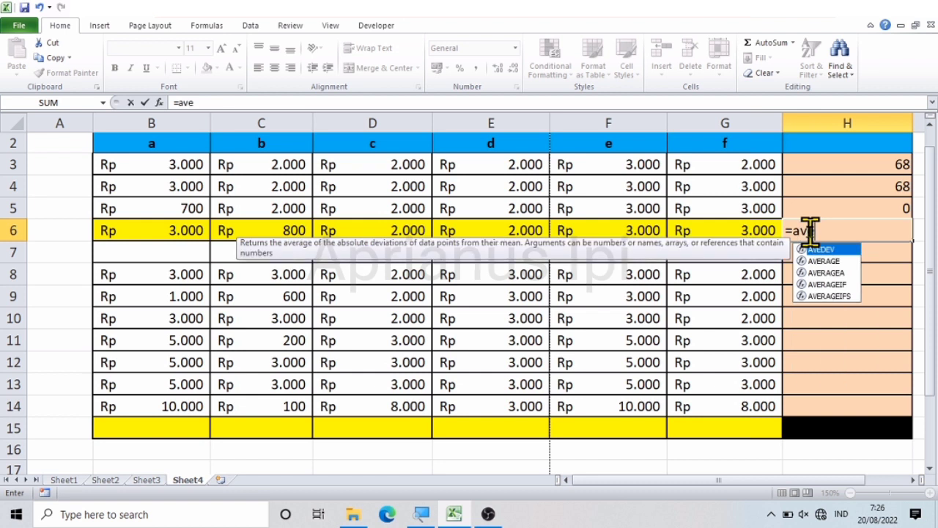
type("rage")
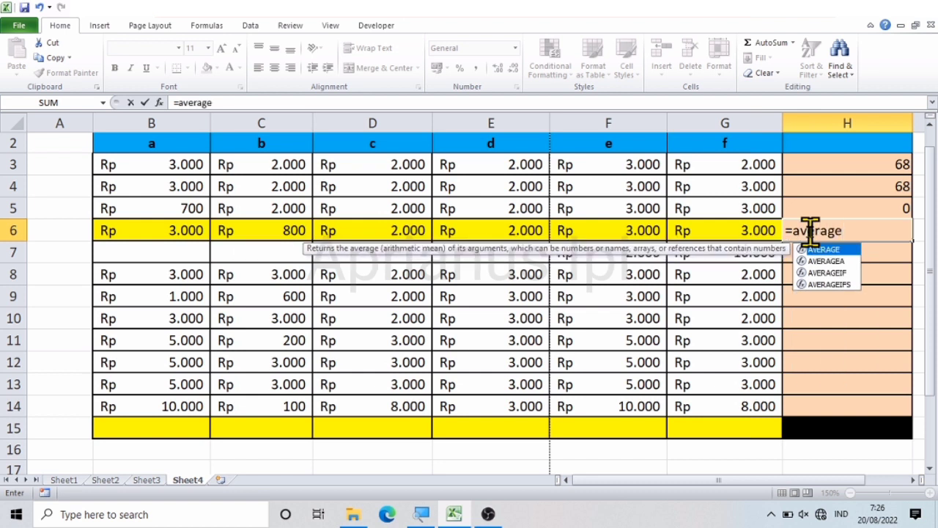
type("(")
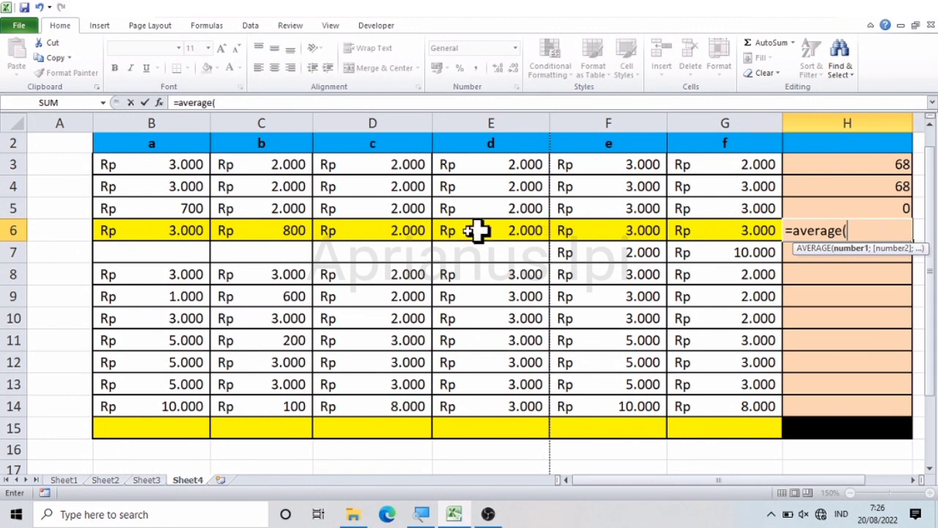
left_click(140, 228)
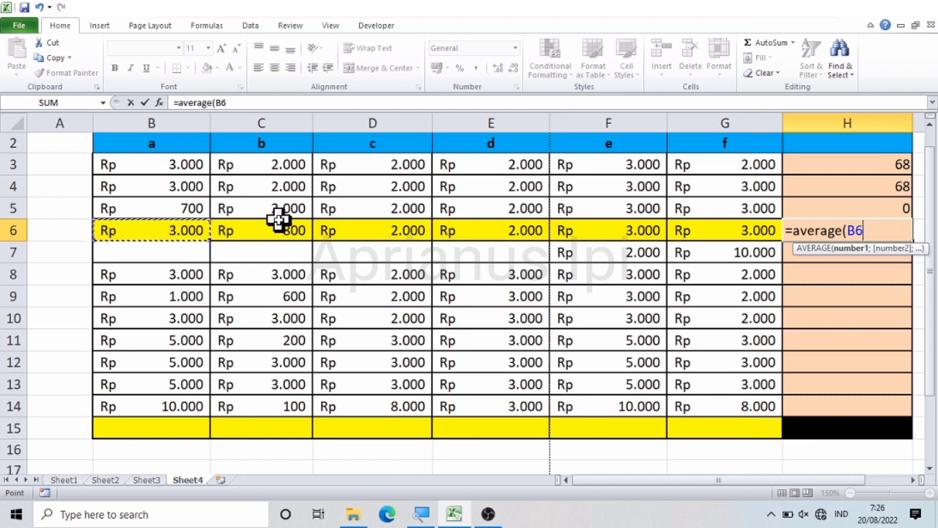
key("shift+Right")
key("shift+Right")
key("shift+Right")
key("shift+Right")
key("shift+Right")
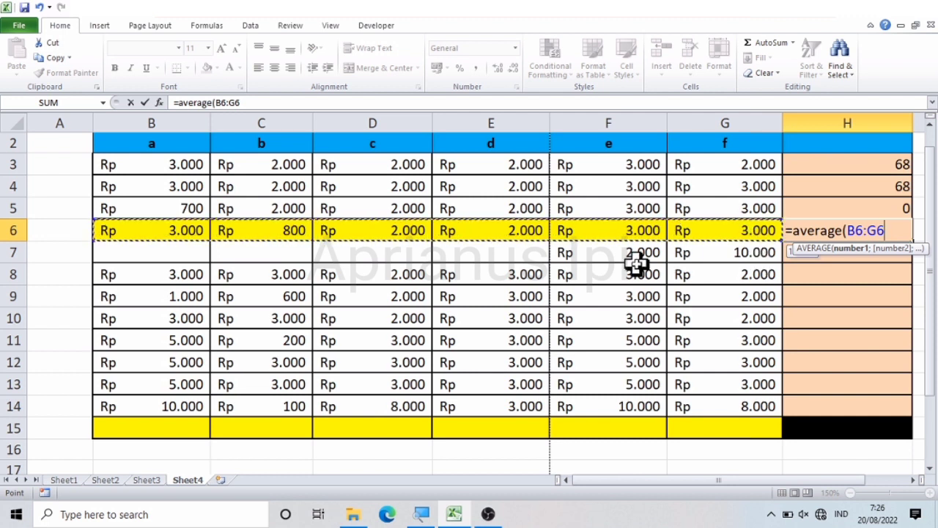
key("Return")
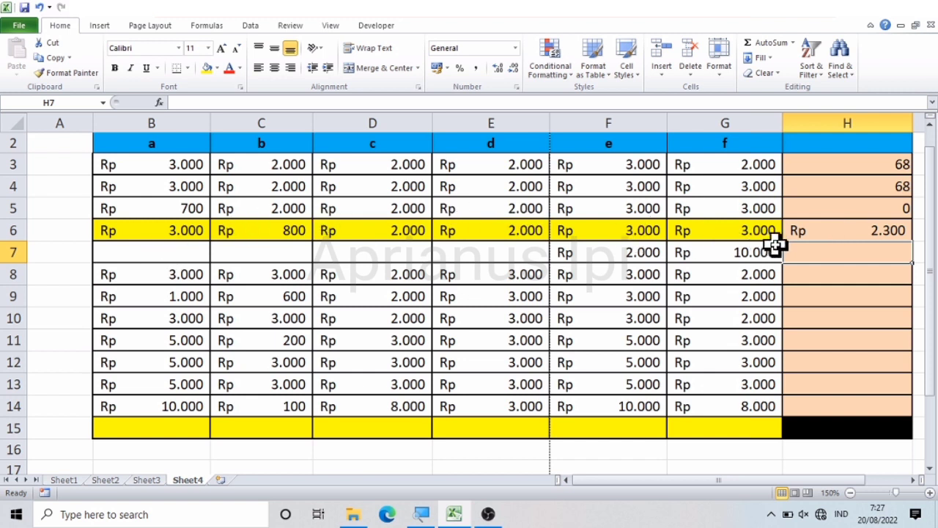
Step: Copy the AVERAGE formula from H6 down through H14
left_click(886, 233)
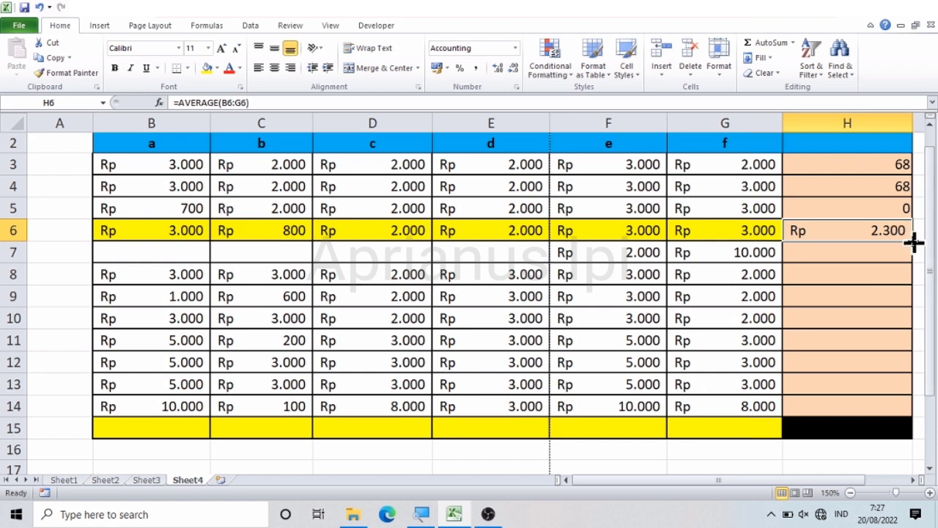
left_click_drag(914, 242, 901, 414)
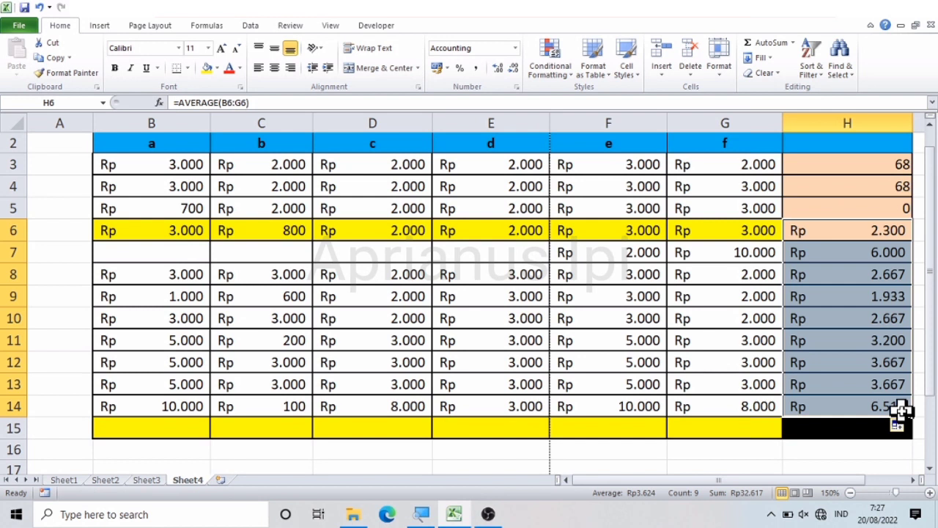
left_click(883, 345)
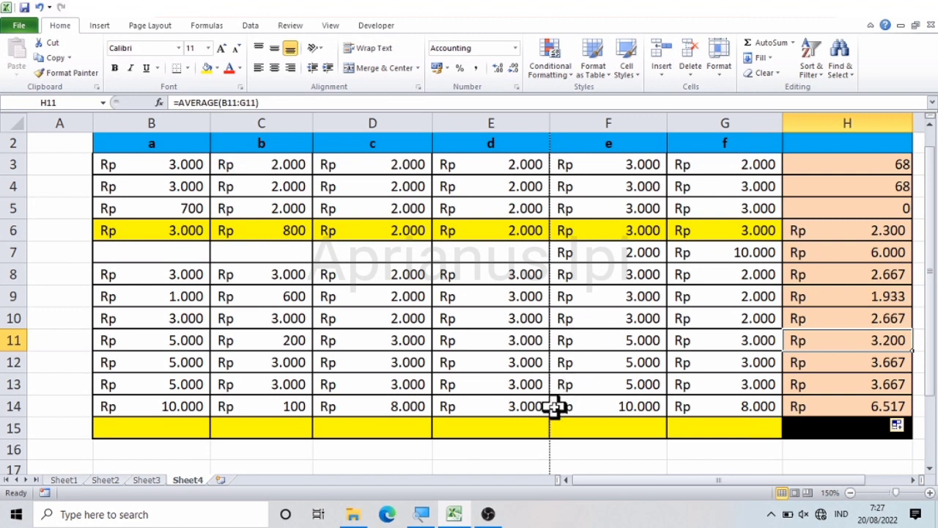
left_click(615, 425)
key("Left")
key("Left")
key("Left")
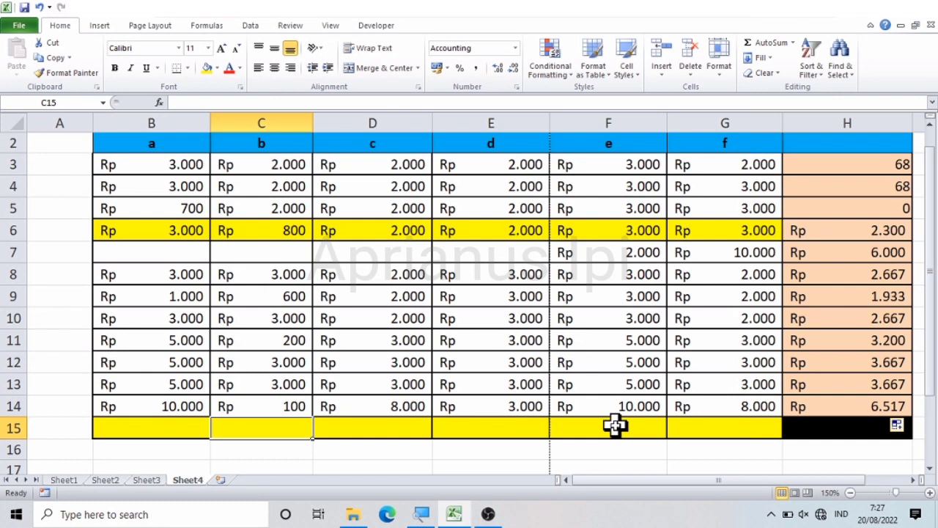
left_click(712, 425)
Step: Enter a SUM formula in B15 that totals column B over the range B3:B14
left_click(110, 425)
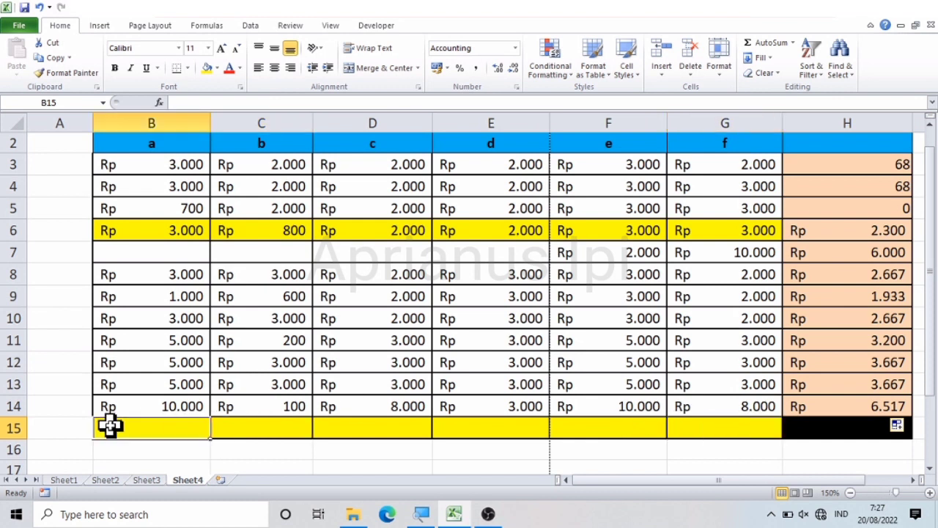
type("=sum(")
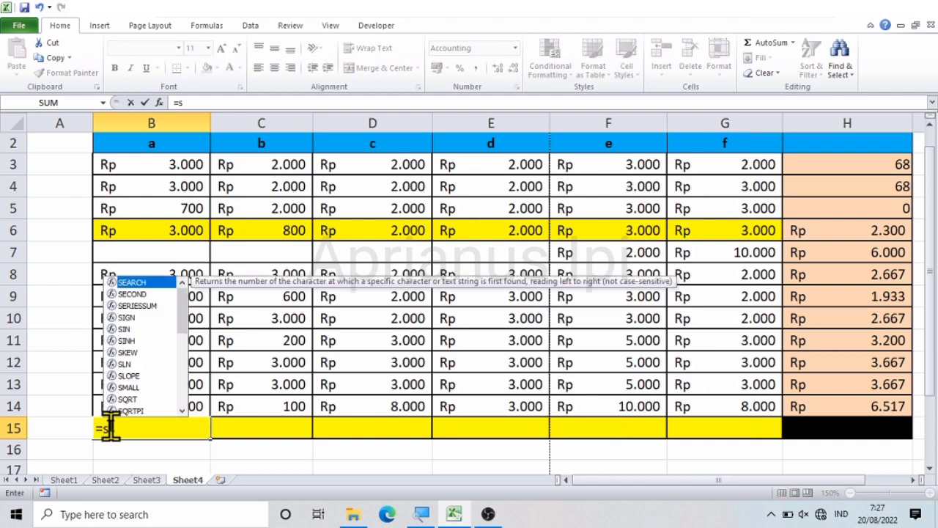
key("Up")
key("shift+Up")
key("shift+Up")
key("shift+Up")
key("shift+Up")
key("shift+Up")
key("shift+Up")
key("shift+Up")
key("shift+Up")
key("shift+Up")
key("shift+Up")
key("shift+Up")
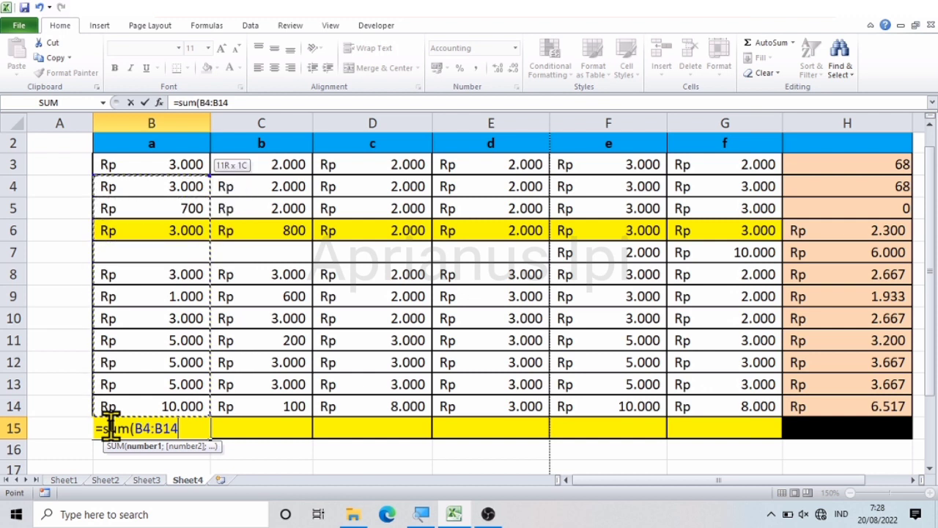
key("Return")
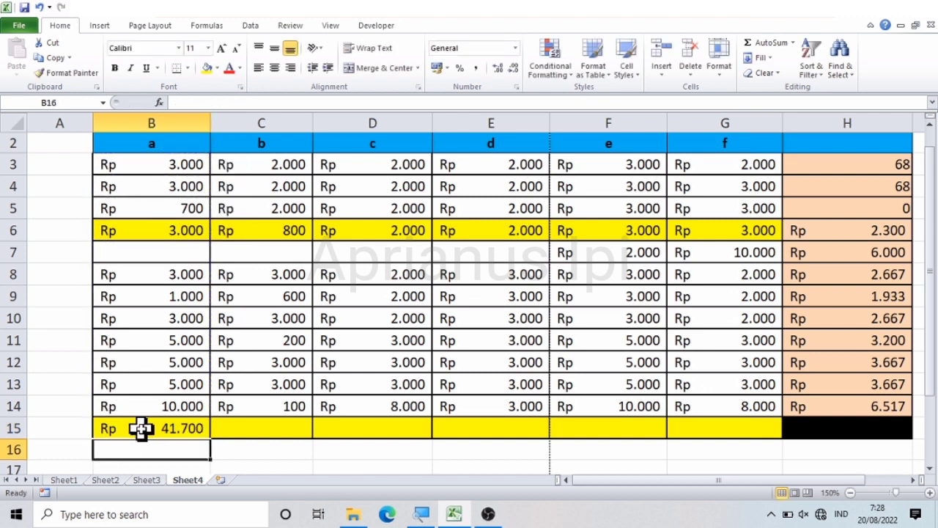
Step: Copy the SUM formula from B15 across row 15 through G15
left_click(141, 428)
left_click_drag(211, 434, 754, 442)
left_click(380, 453)
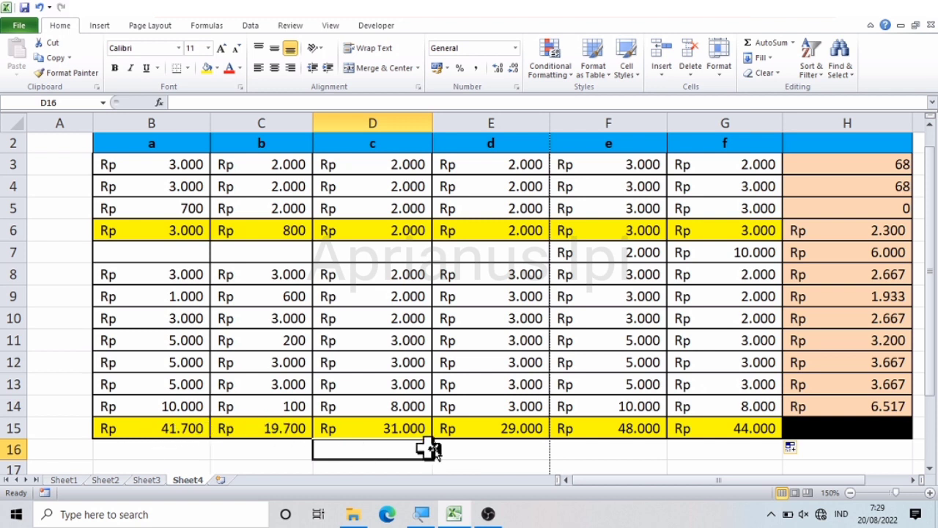
left_click(739, 448)
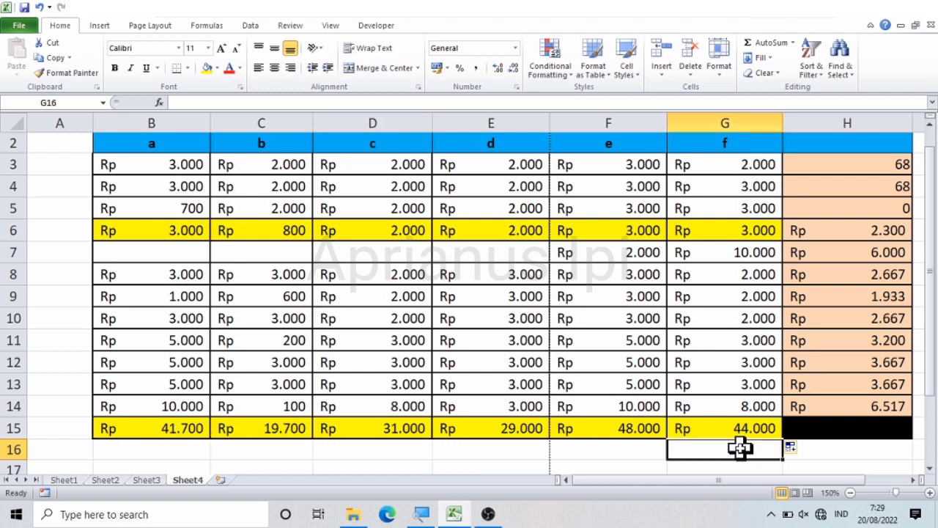
key("Down")
key("Up")
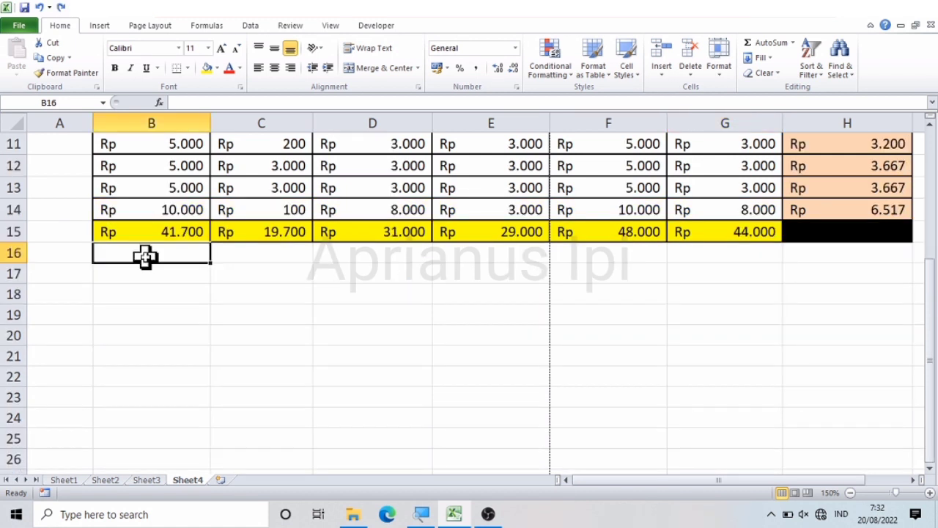
Step: Start an IF formula in B16 with the logical test B15<30000
type("=")
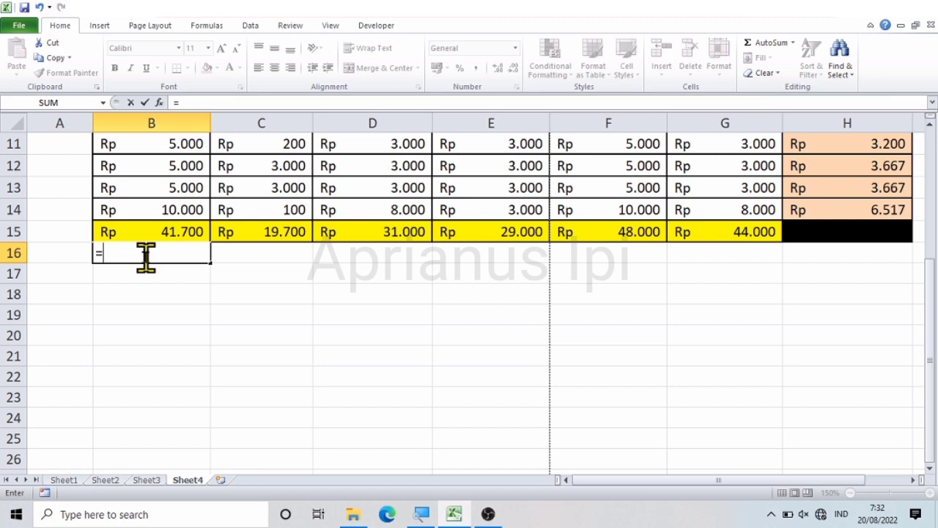
type("if")
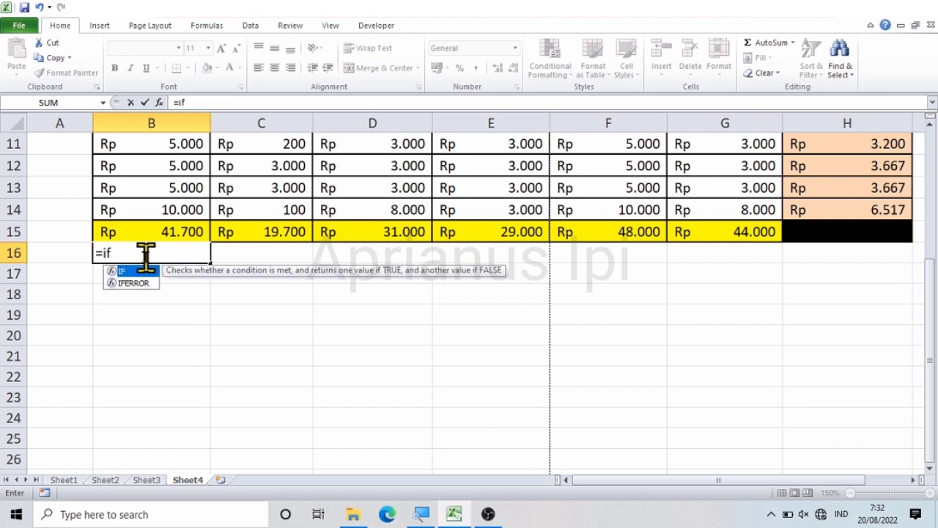
type("(")
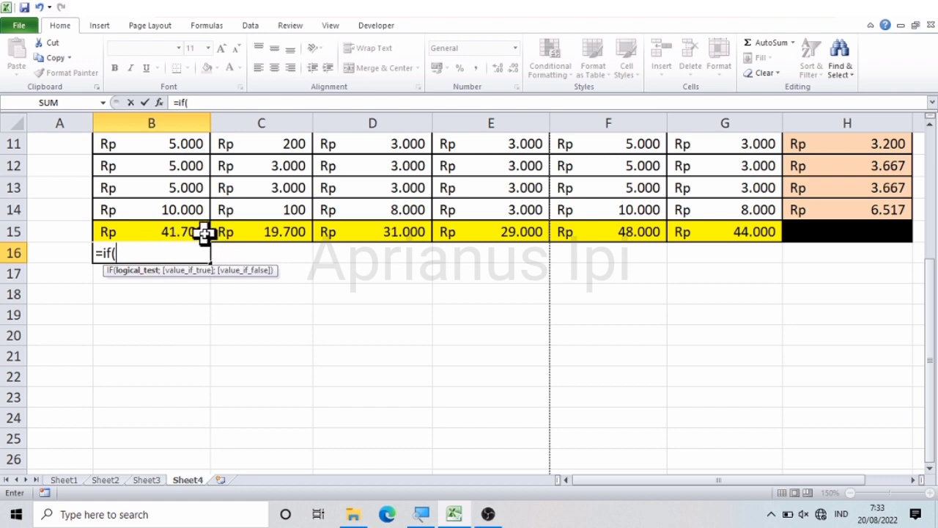
left_click(160, 233)
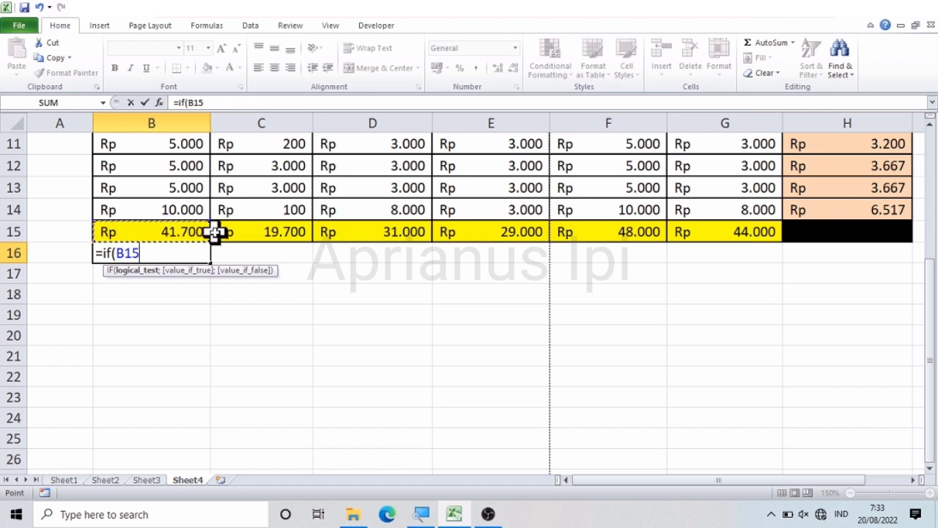
type("<30000")
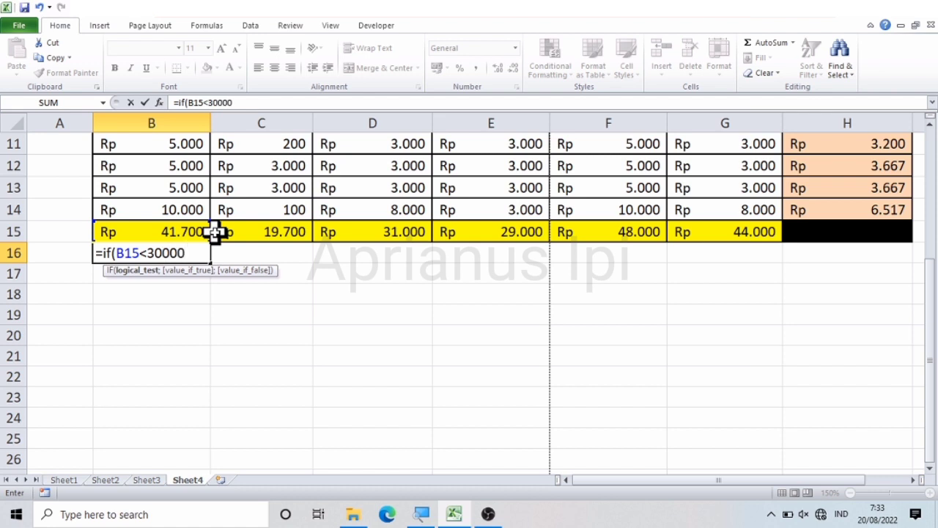
type(";")
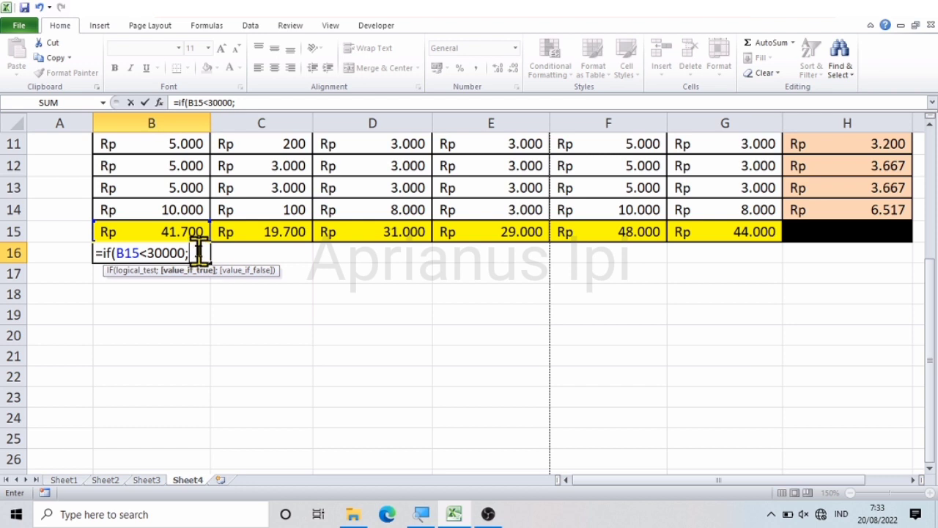
Step: Complete the IF formula in B16 with "rendah" as the true value and unquoted tinggi as the false value
type("\"rendah")
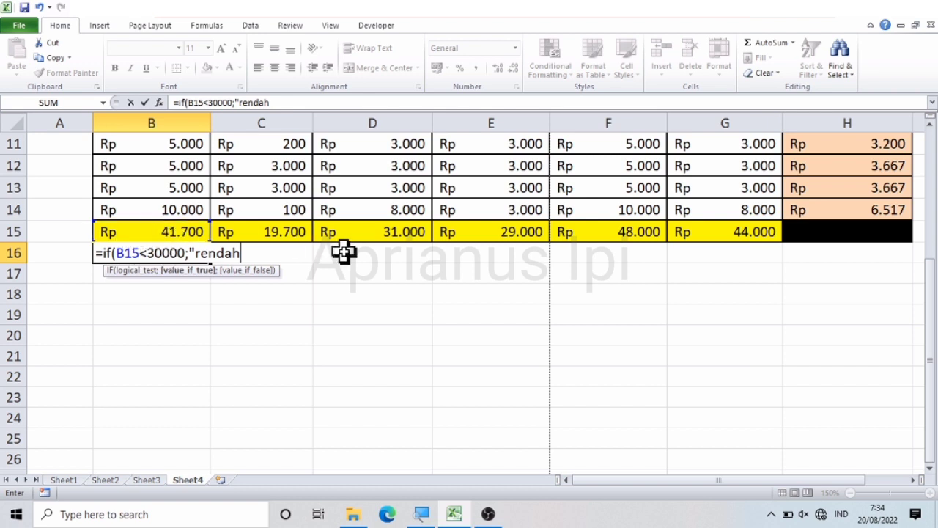
type("\"")
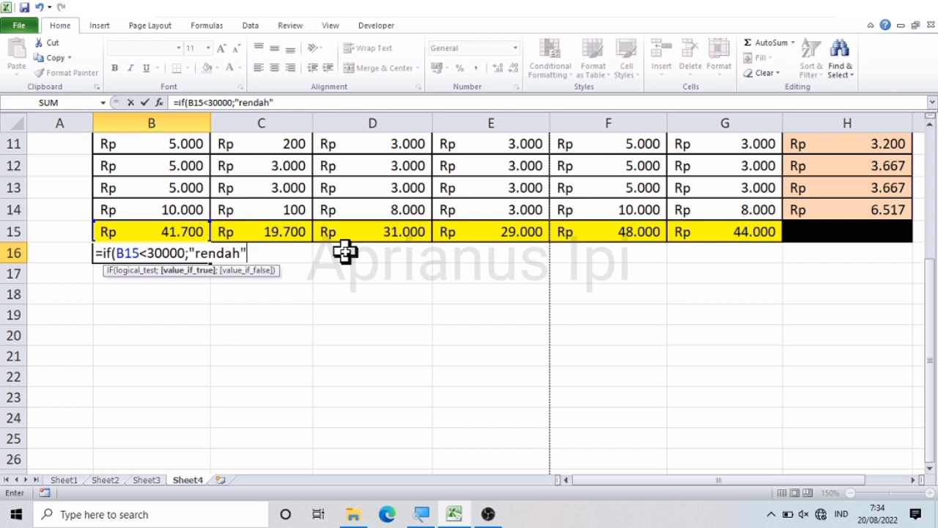
type(";")
type("t")
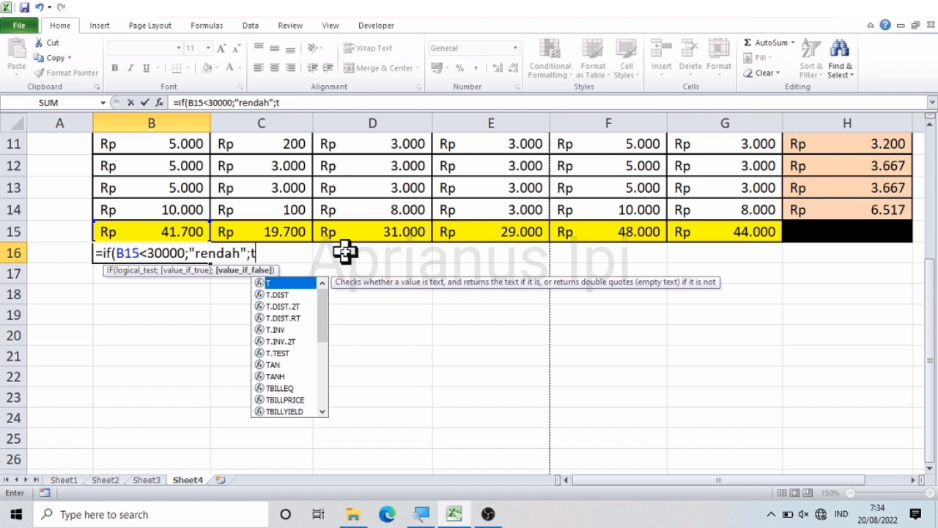
type("inggi")
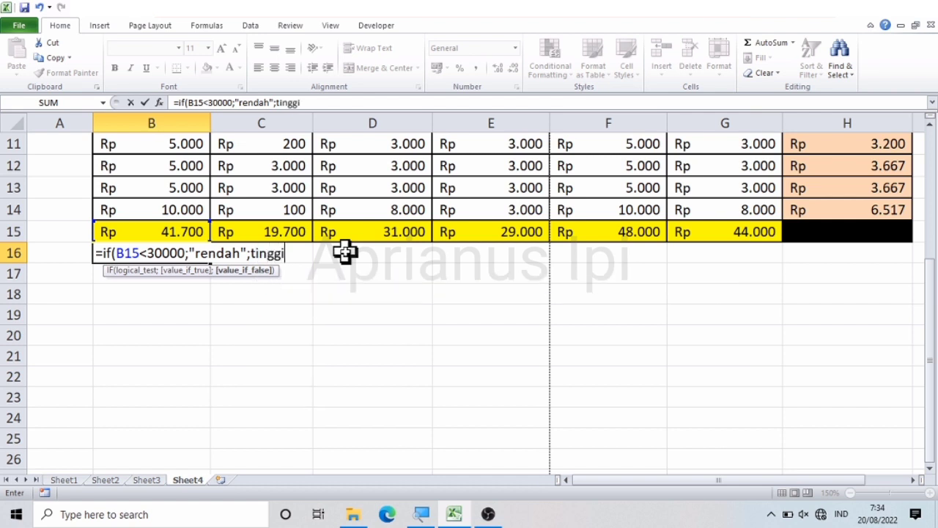
key("Return")
key("Return")
Step: Correct the IF formula in B16 by enclosing its false value in quotation marks as "tinggi" and closing the parenthesis
key("Up")
key("Up")
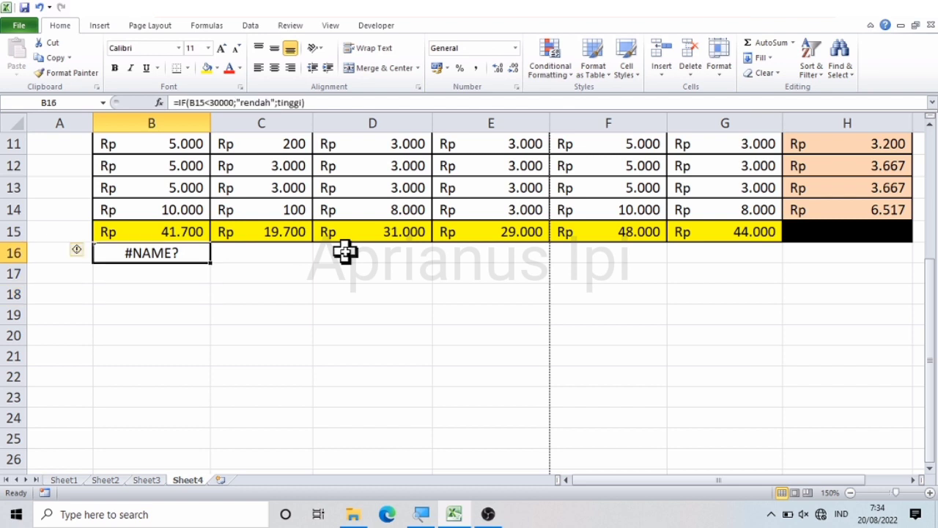
left_click(333, 103)
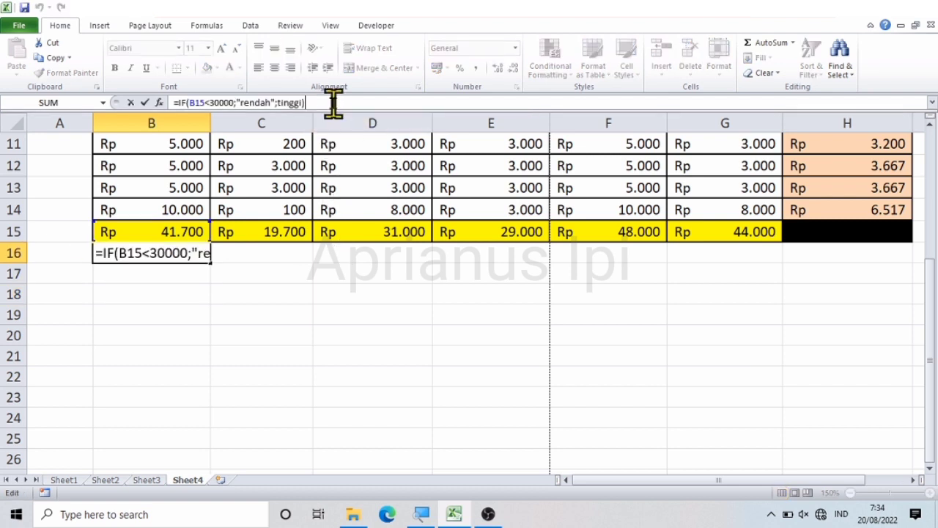
key("BackSpace")
key("BackSpace")
key("BackSpace")
key("BackSpace")
key("BackSpace")
key("BackSpace")
key("BackSpace")
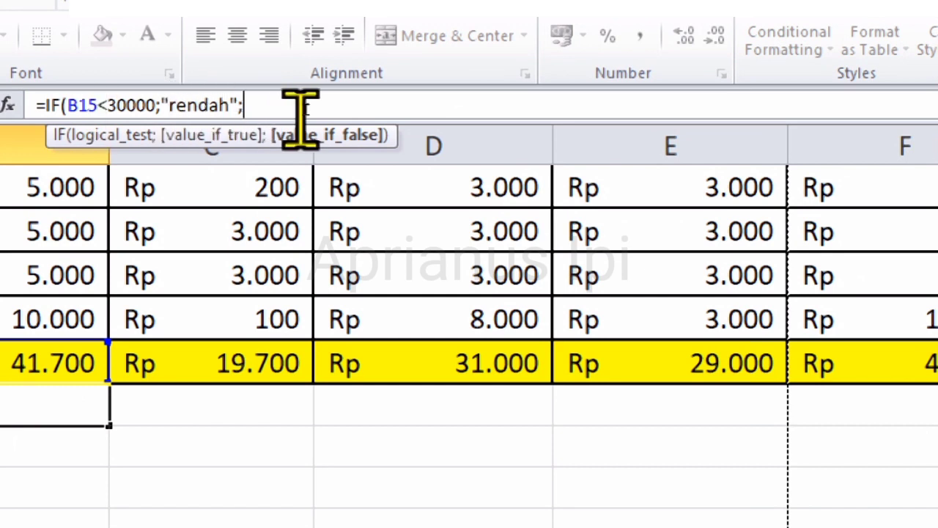
type("\"")
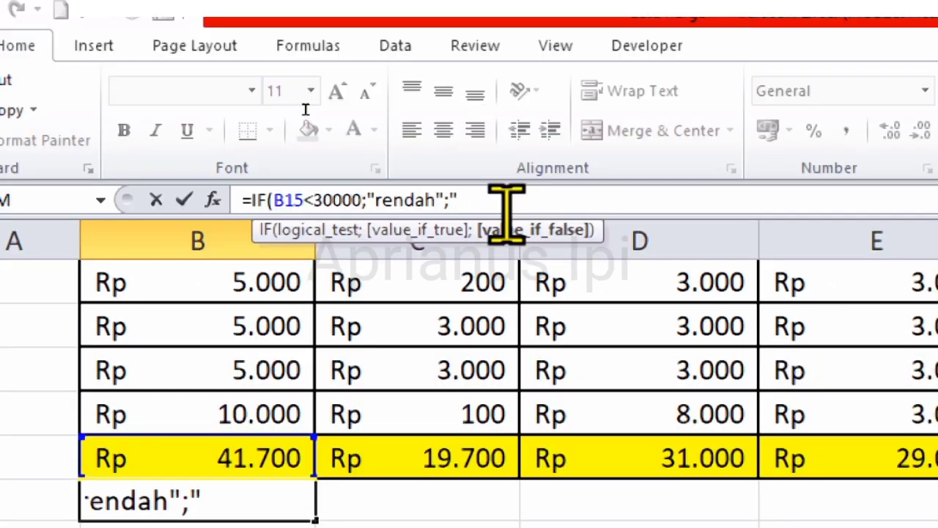
type("inggi")
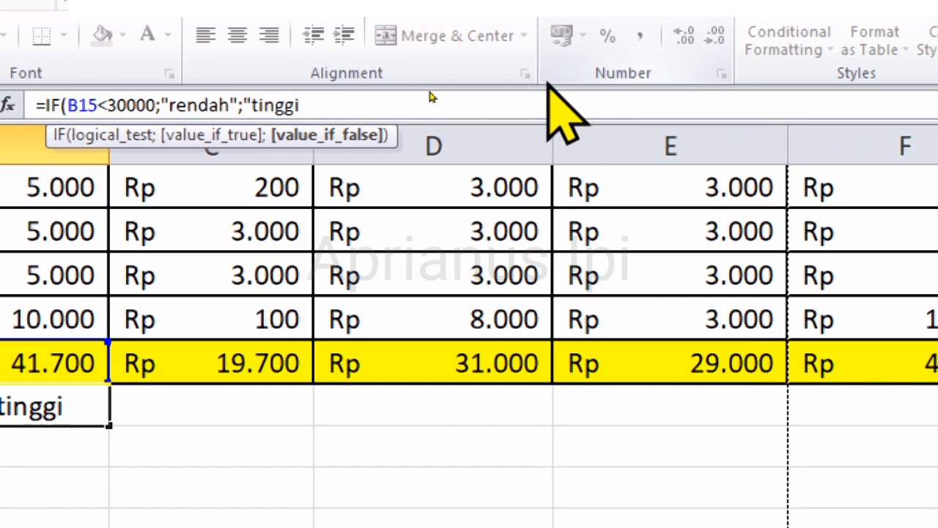
type("\"")
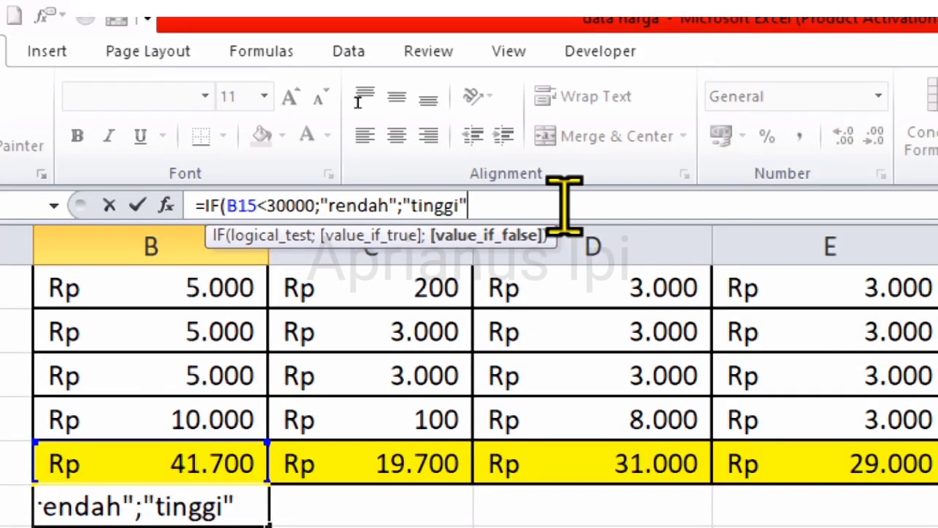
type(")")
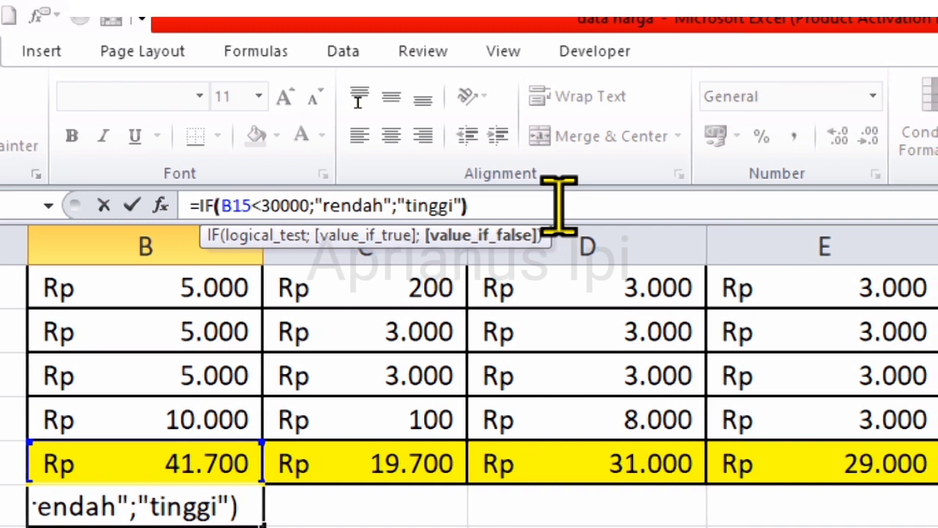
key("Return")
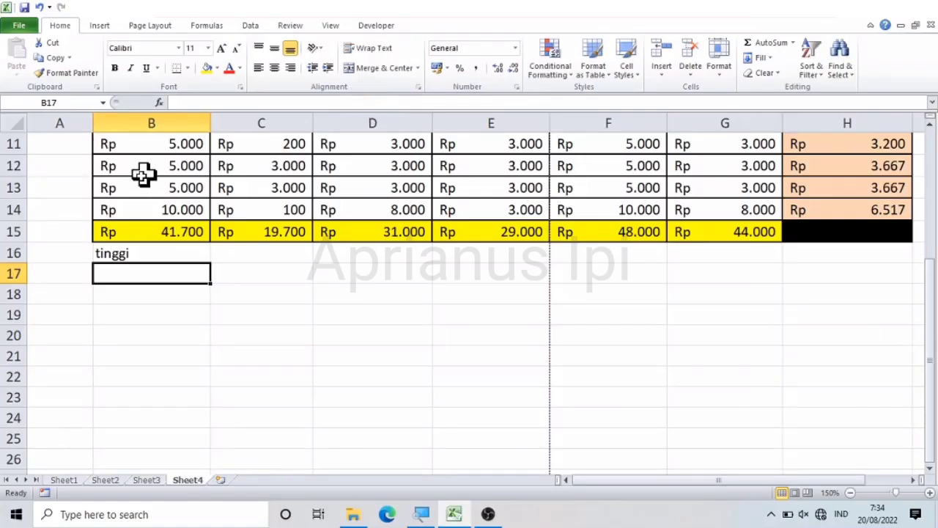
Step: Copy the IF formula from B16 across row 16 through G16
left_click(155, 233)
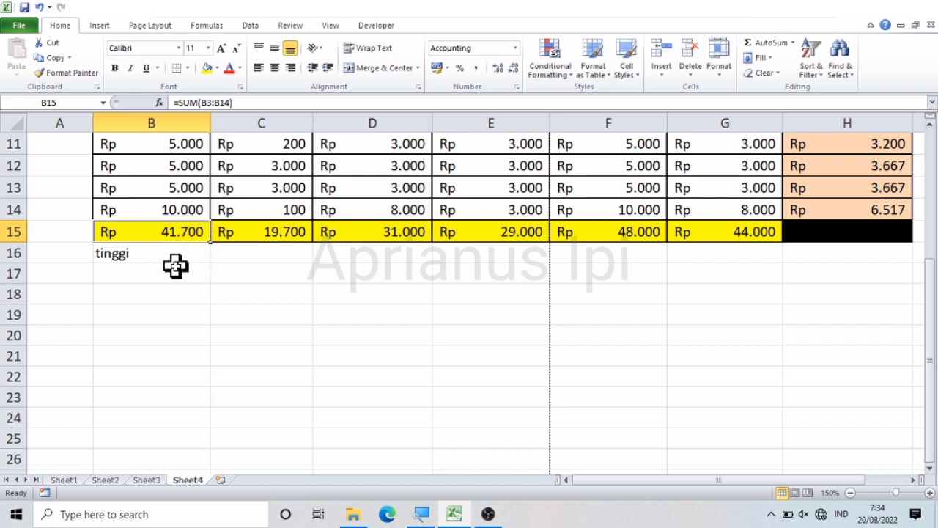
left_click(159, 256)
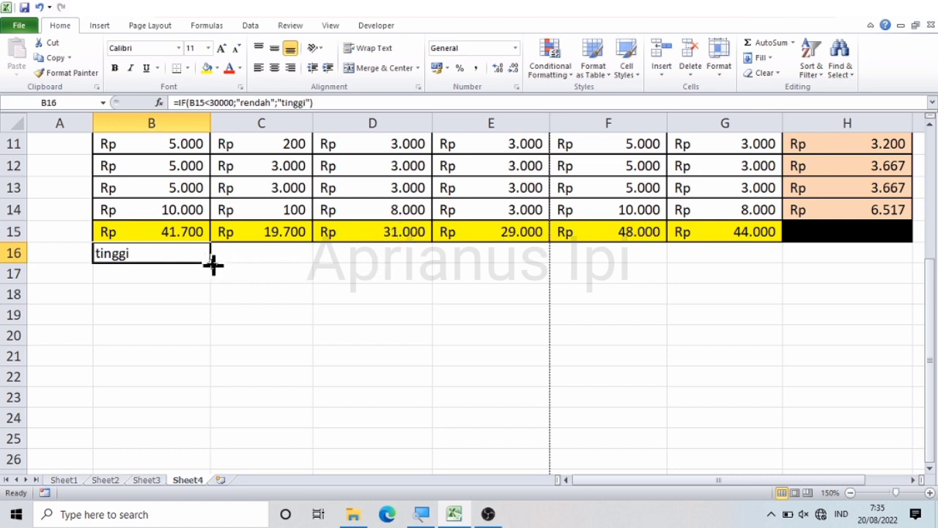
left_click_drag(212, 264, 771, 262)
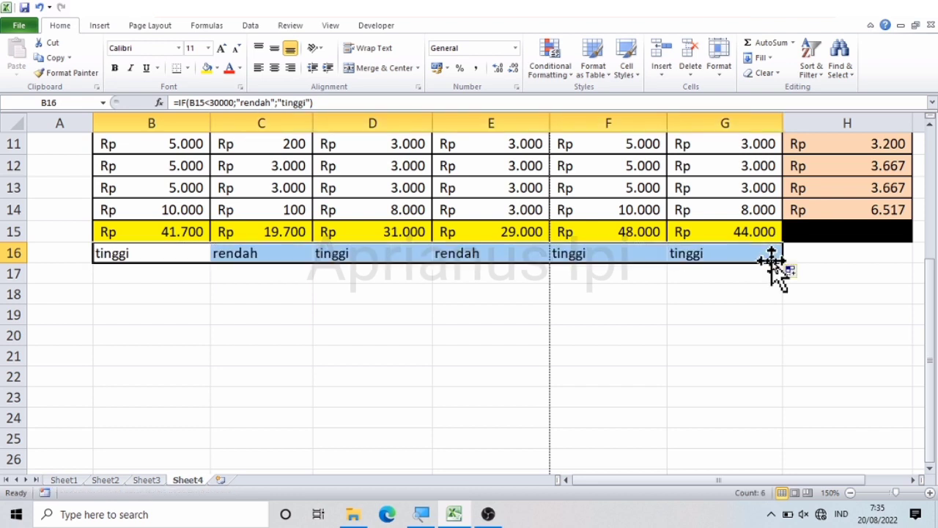
left_click(634, 295)
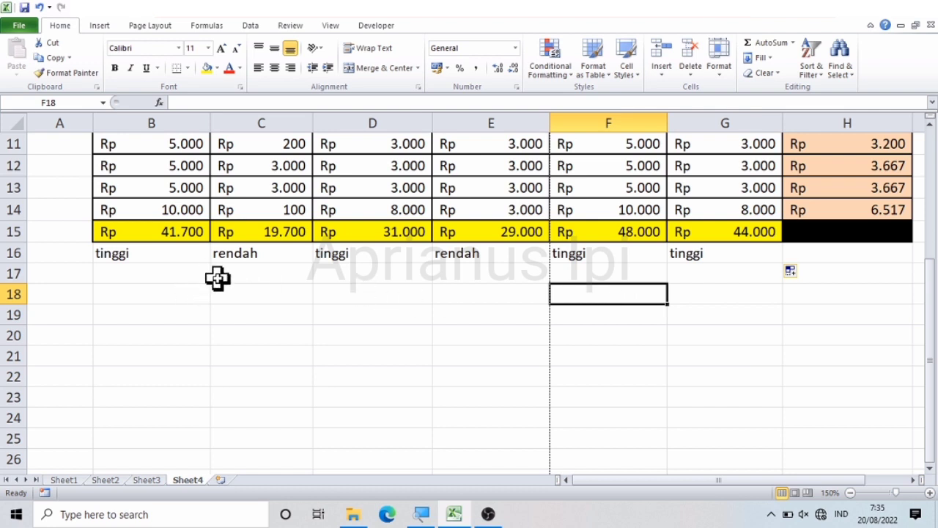
Step: Compare the column totals in C15, D15 and E15 with the rendah/tinggi labels beneath them
left_click(236, 233)
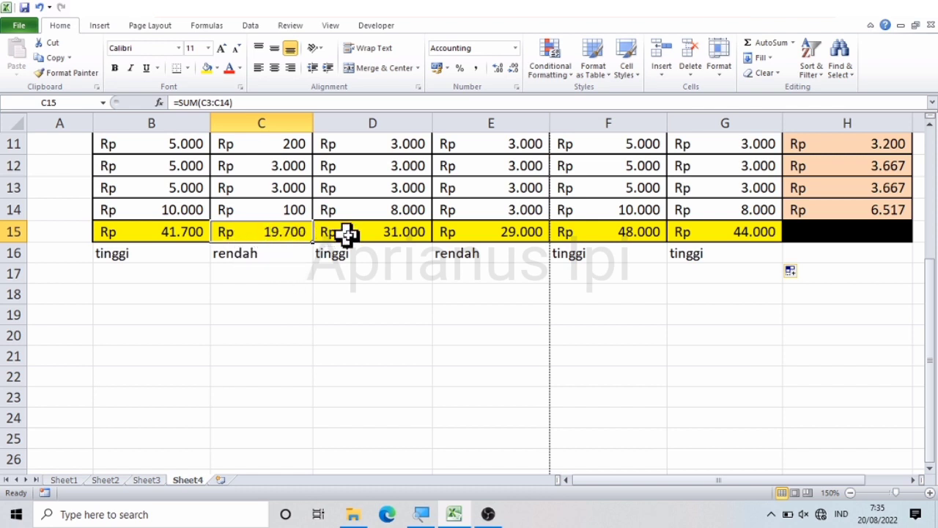
left_click(379, 234)
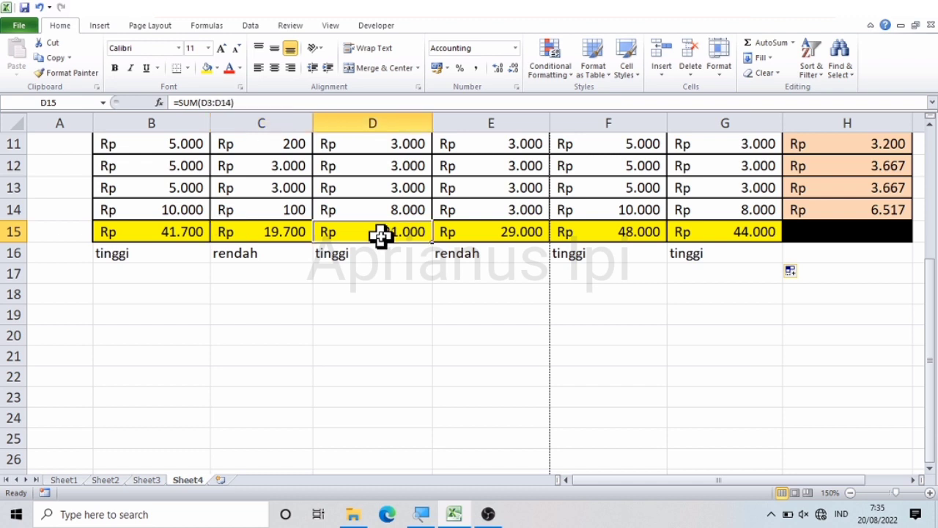
left_click(338, 258)
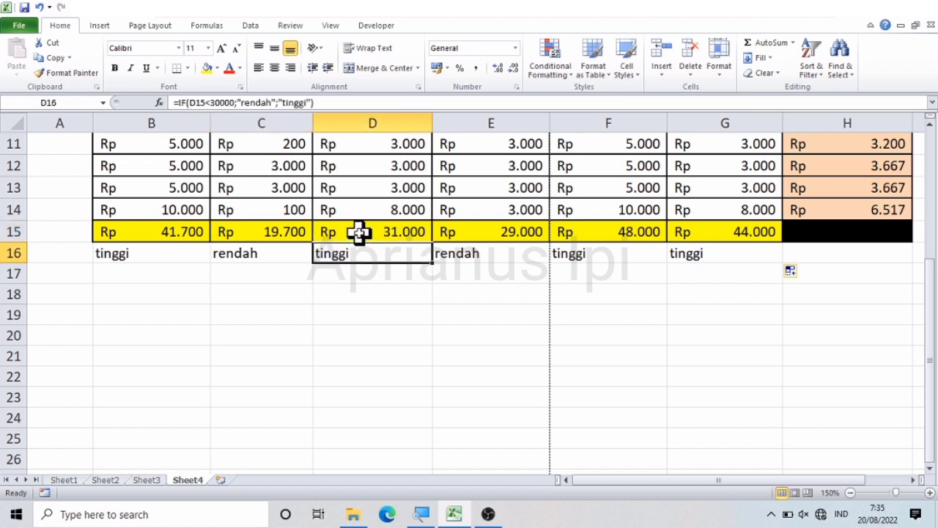
left_click(358, 233)
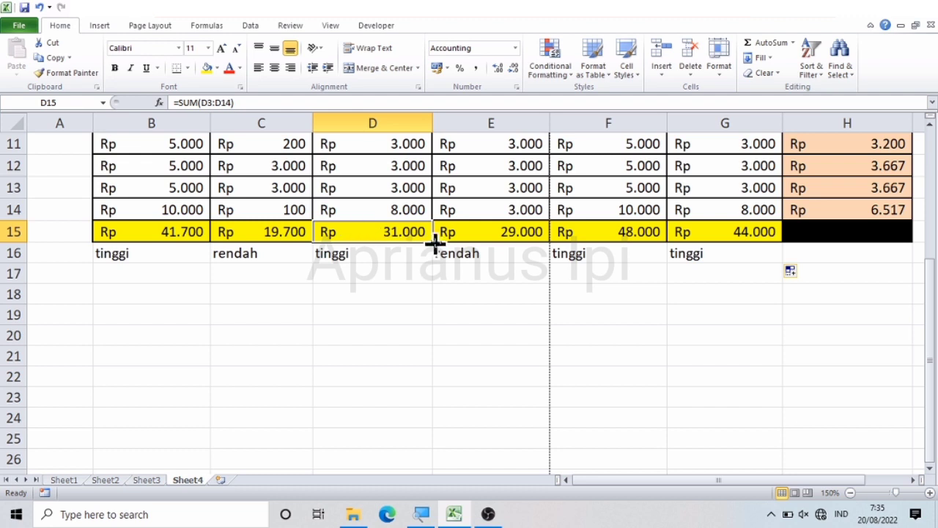
left_click(502, 232)
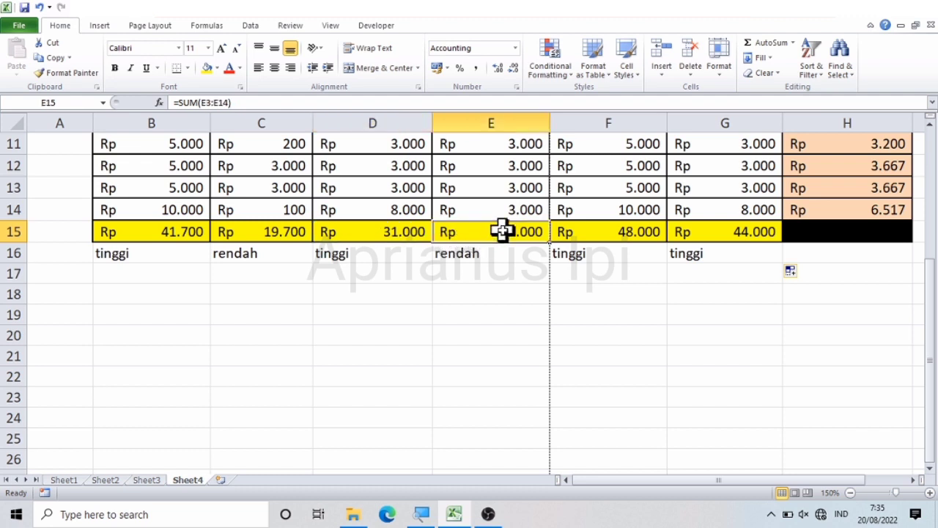
left_click(457, 254)
left_click(490, 231)
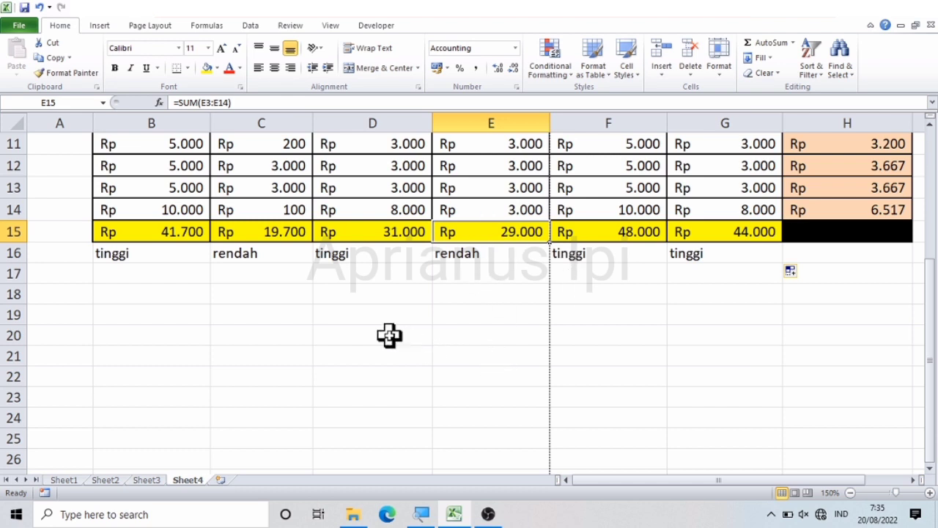
Step: Return to the first row of the sheet and review the full table with its column H results
left_click(132, 291)
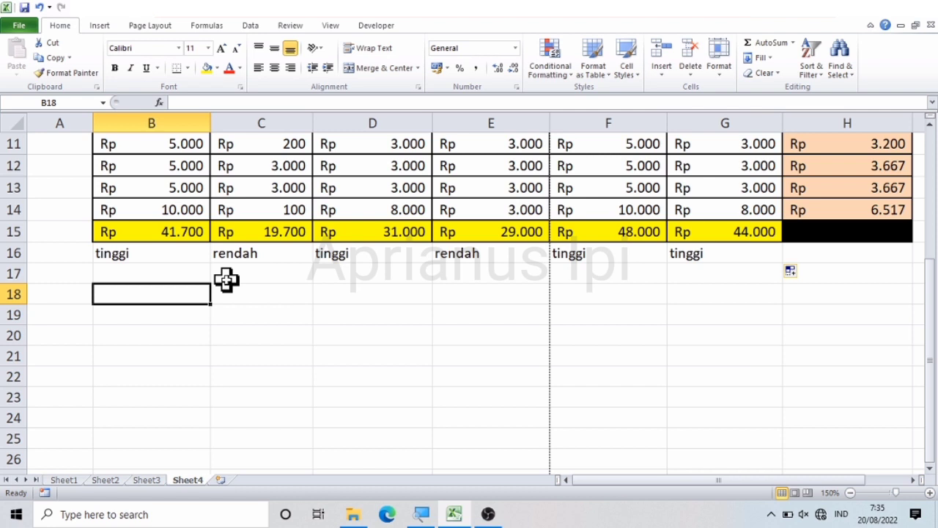
scroll(228, 282, "up", 1)
key("super")
key("Up")
left_click(417, 301)
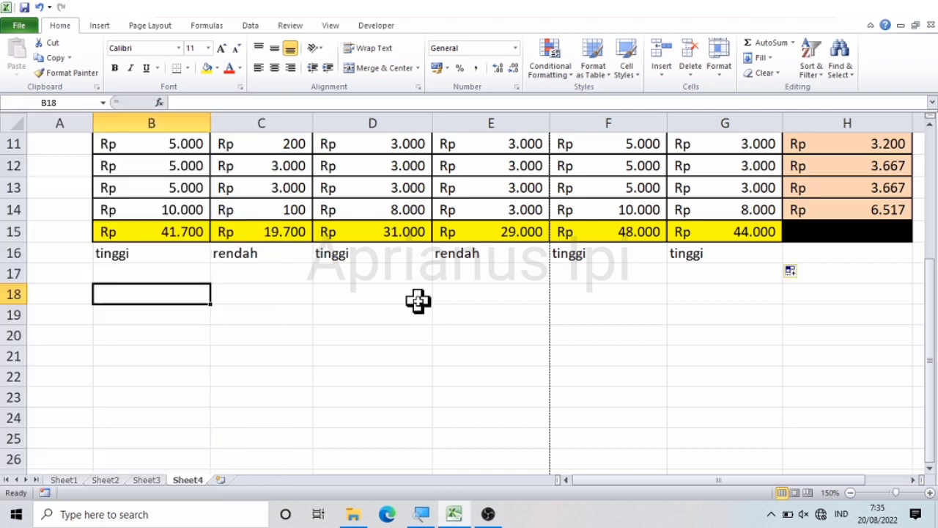
key("Up")
key("Up")
key("Up")
key("Up")
key("Up")
key("Up")
key("Up")
key("Up")
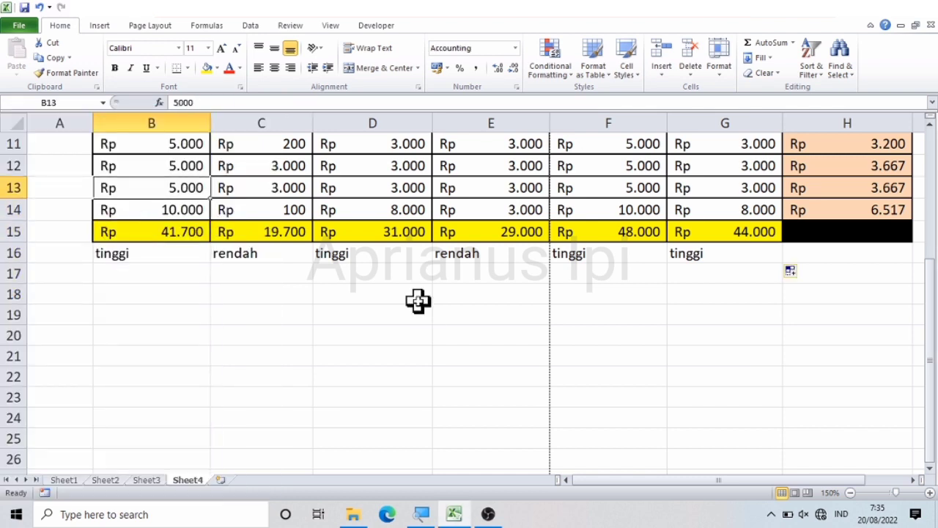
key("Up")
key("Up")
key("Up")
key("Up")
key("Up")
key("Up")
key("Up")
key("Up")
key("Up")
key("Right")
key("Right")
key("Right")
key("Right")
key("Right")
key("Right")
key("Right")
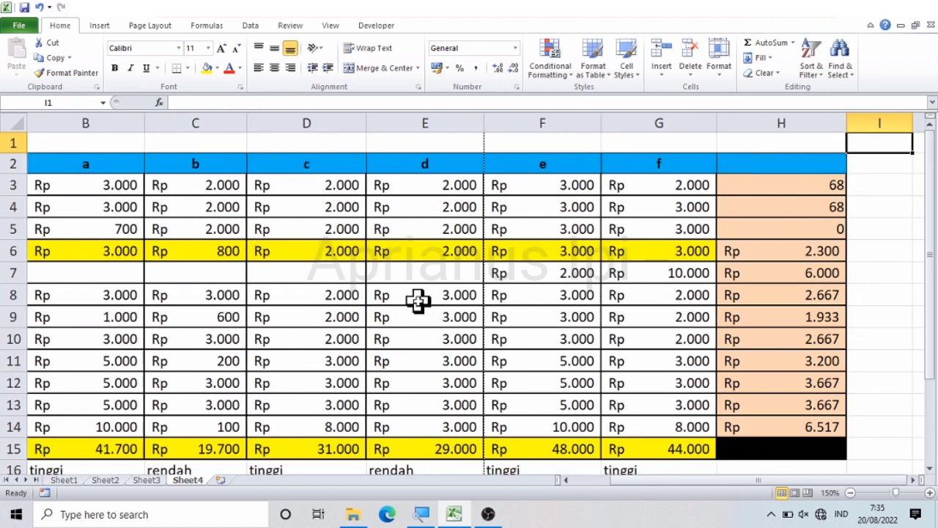